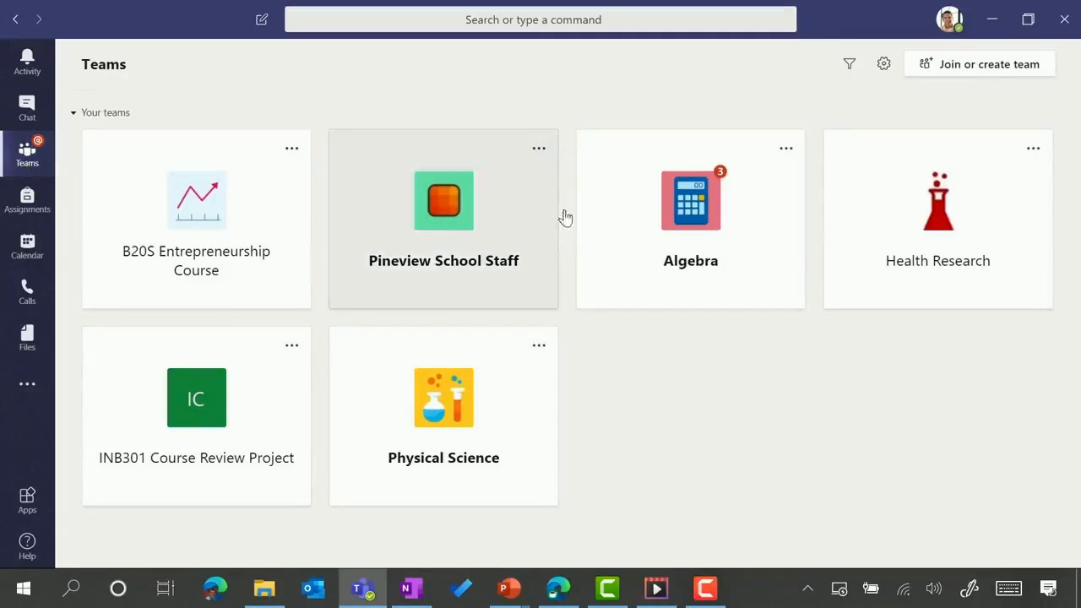
- Create a new Class-type team named "B103 Business Studies"
left_click(985, 79)
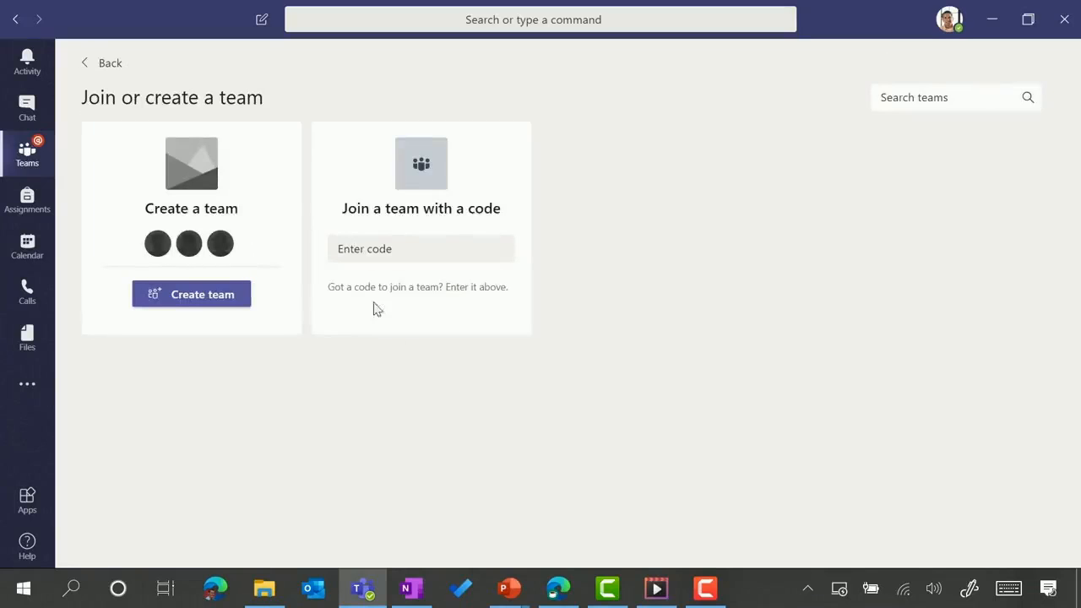
left_click(187, 302)
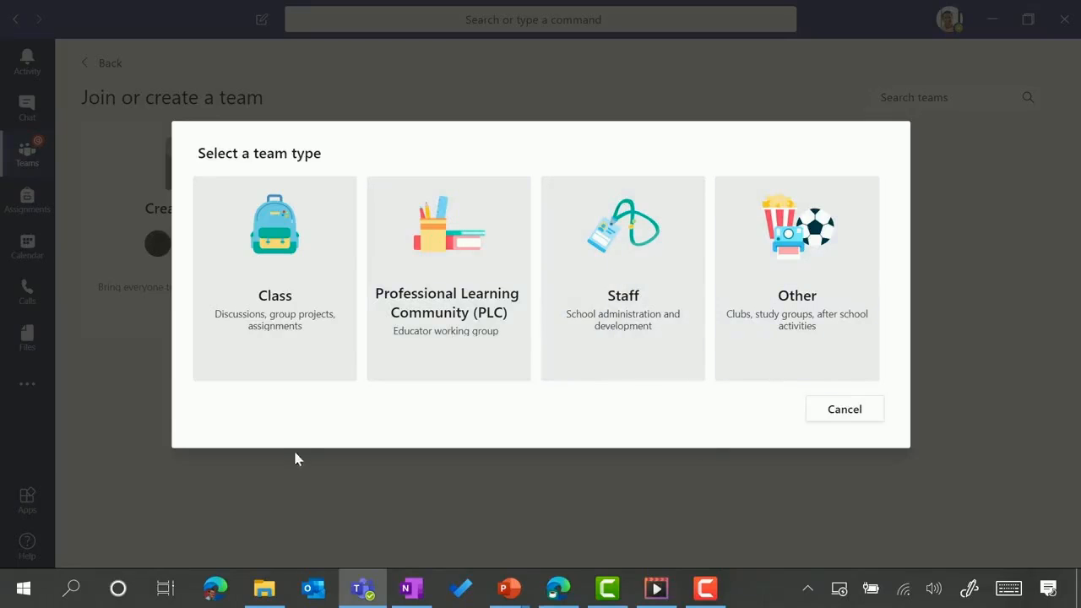
left_click(279, 319)
type("B103 Business Studies")
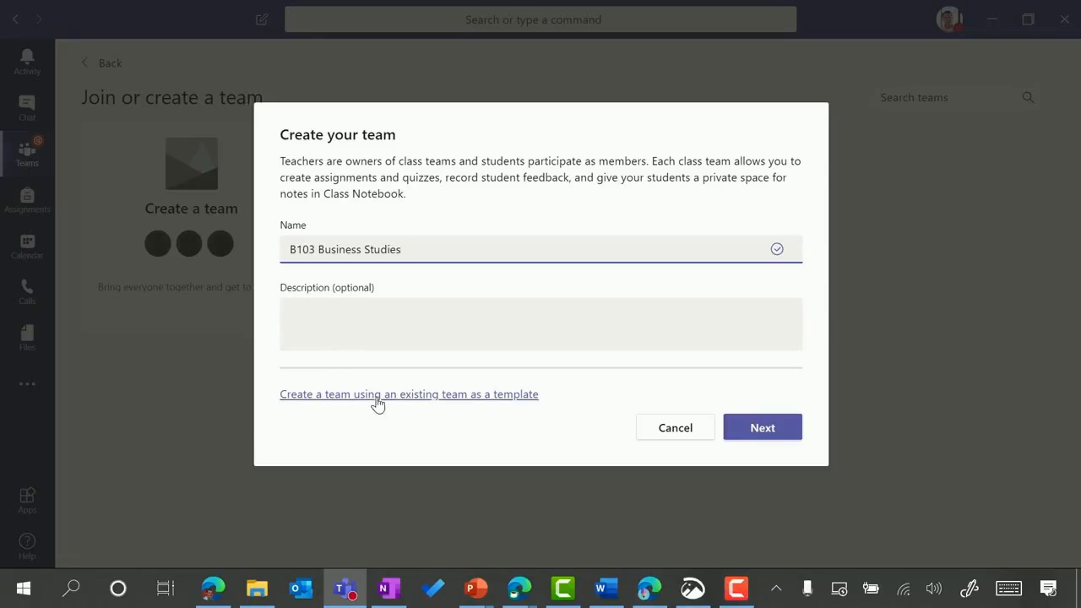
left_click(763, 428)
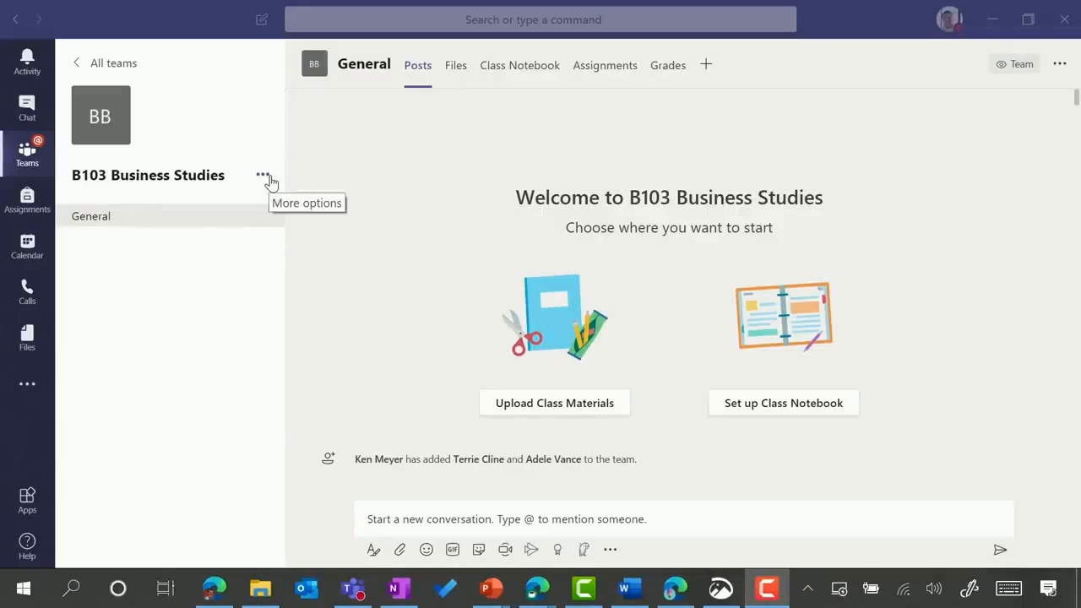
- Copy the link to the B103 Business Studies team
left_click(263, 175)
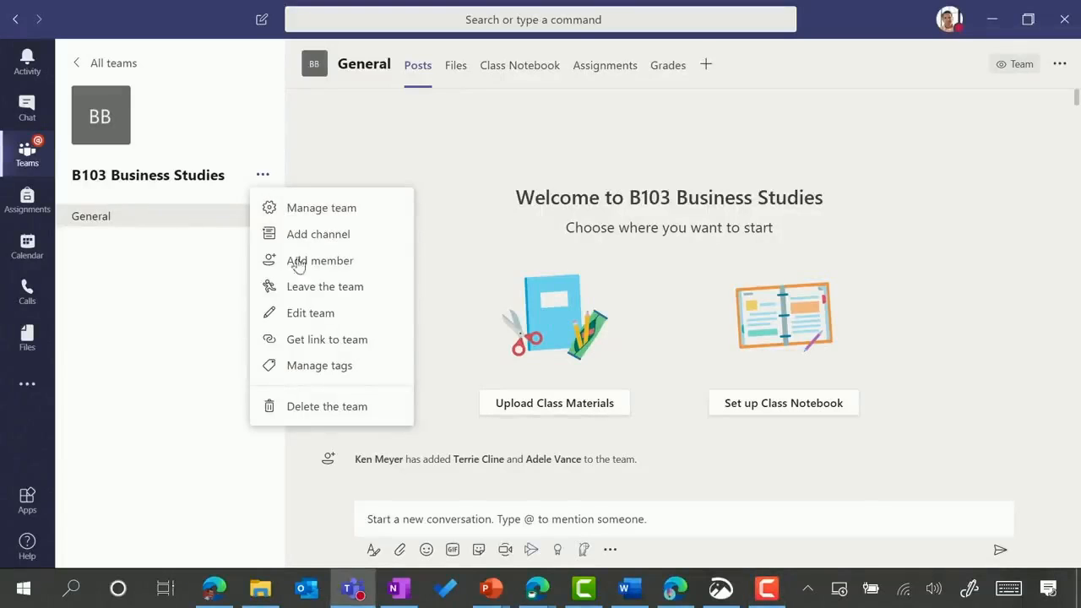
left_click(332, 351)
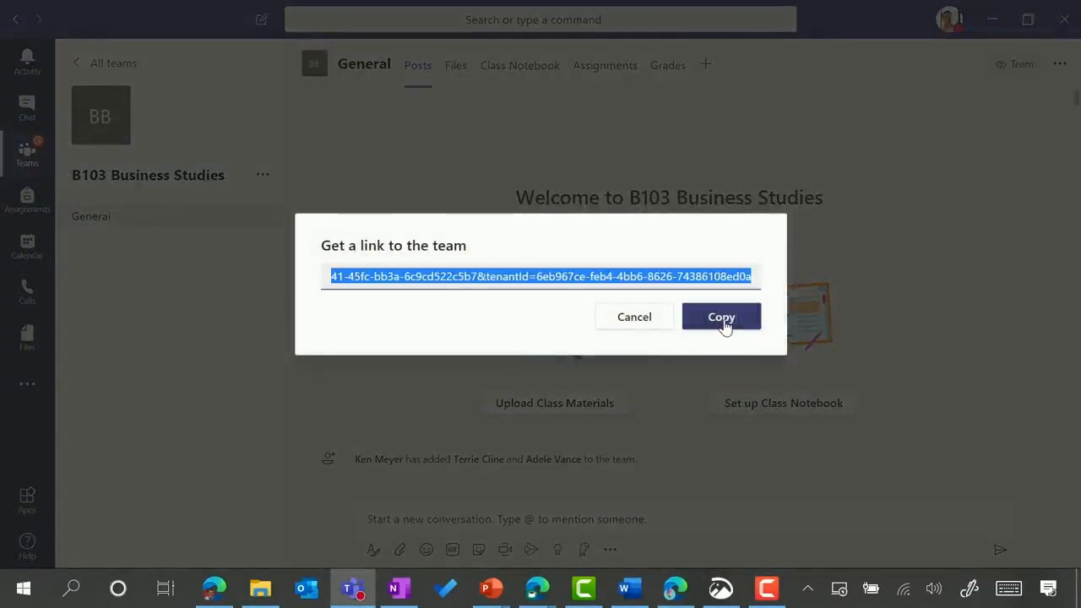
left_click(723, 321)
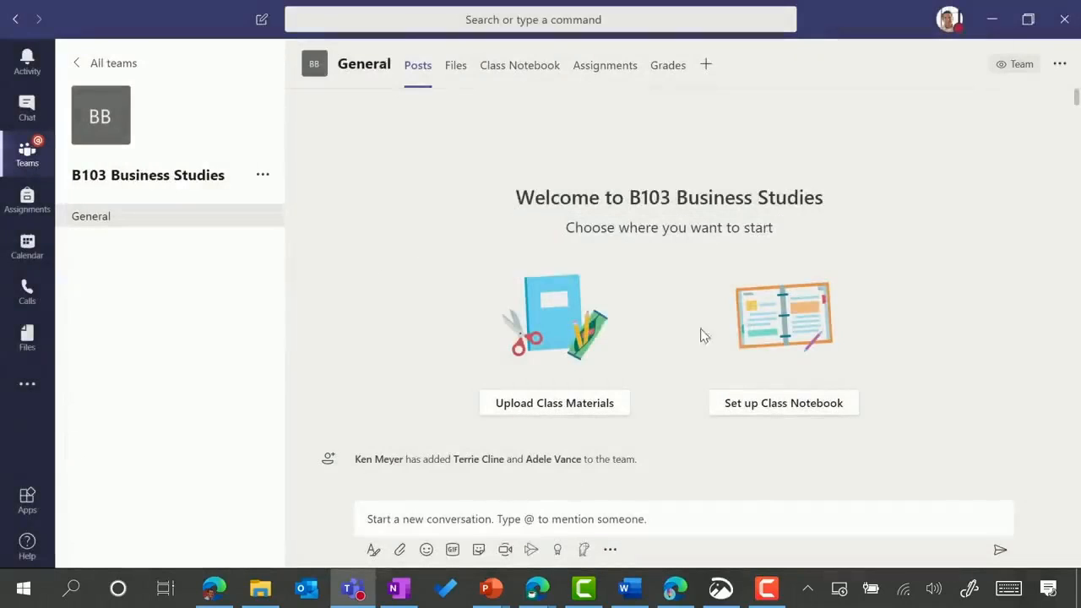
- Switch to Outlook, paste the team link into the drafted "Action: Join your Class Team" message after the invitation sentence, and send it
left_click(537, 585)
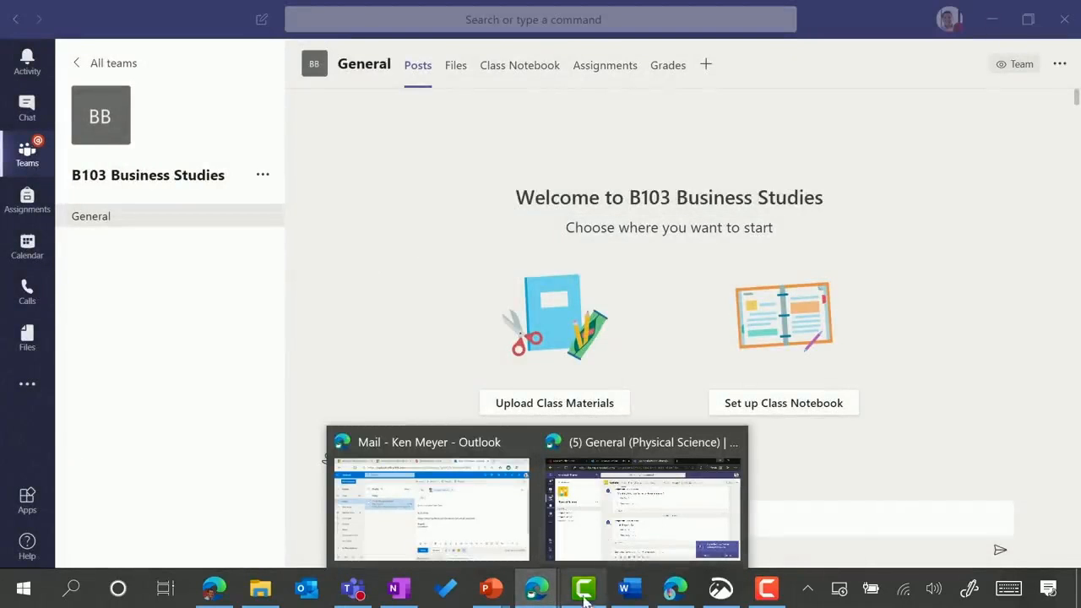
left_click(495, 535)
left_click(814, 335)
key("ctrl+v")
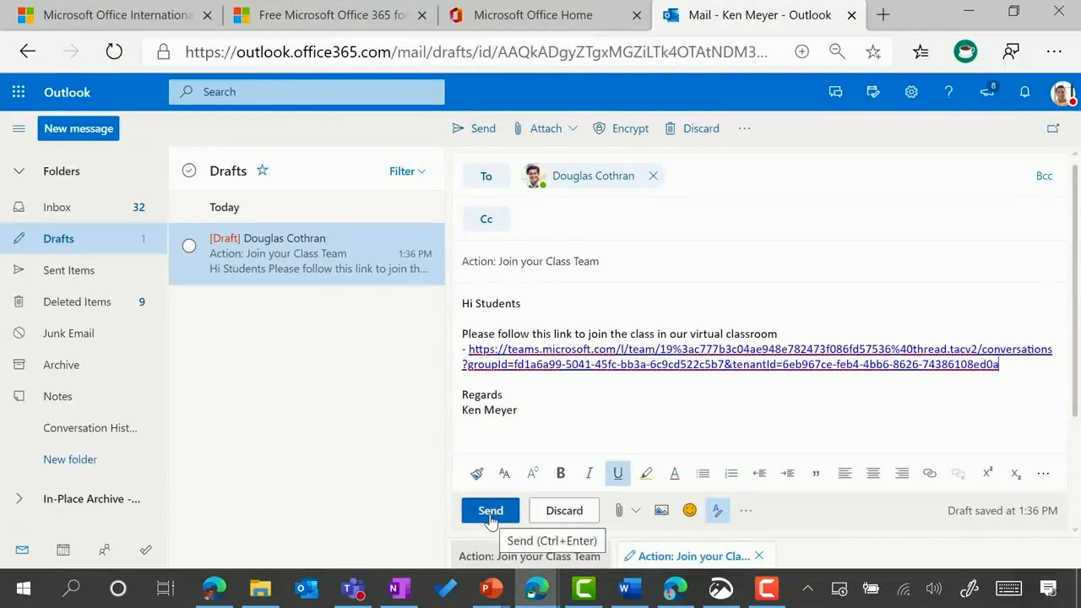
left_click(490, 510)
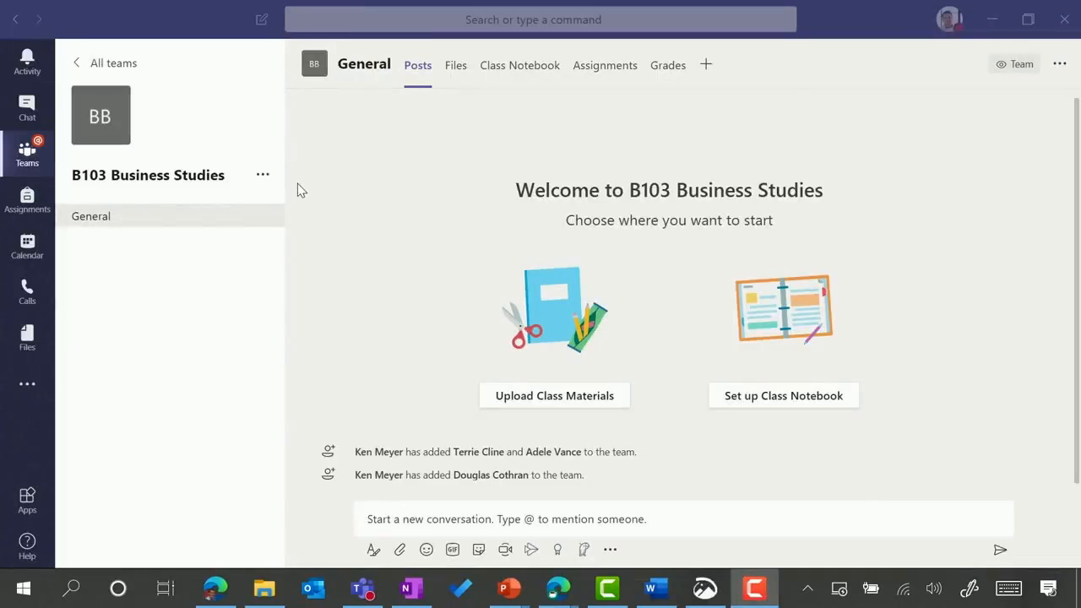
- Generate a team code in the settings of the B103 Business Studies team
left_click(263, 175)
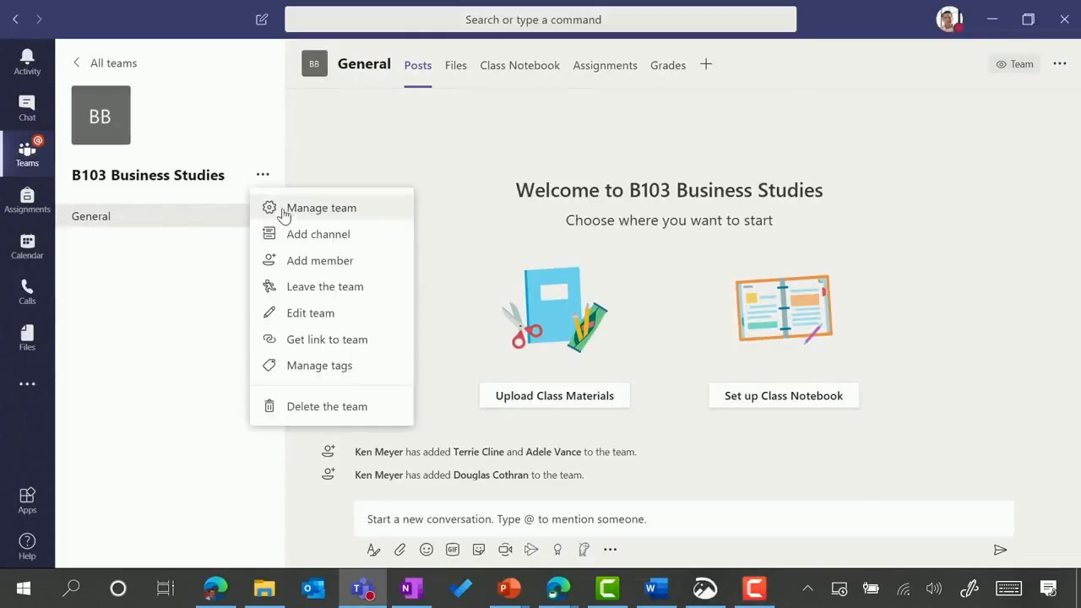
left_click(286, 211)
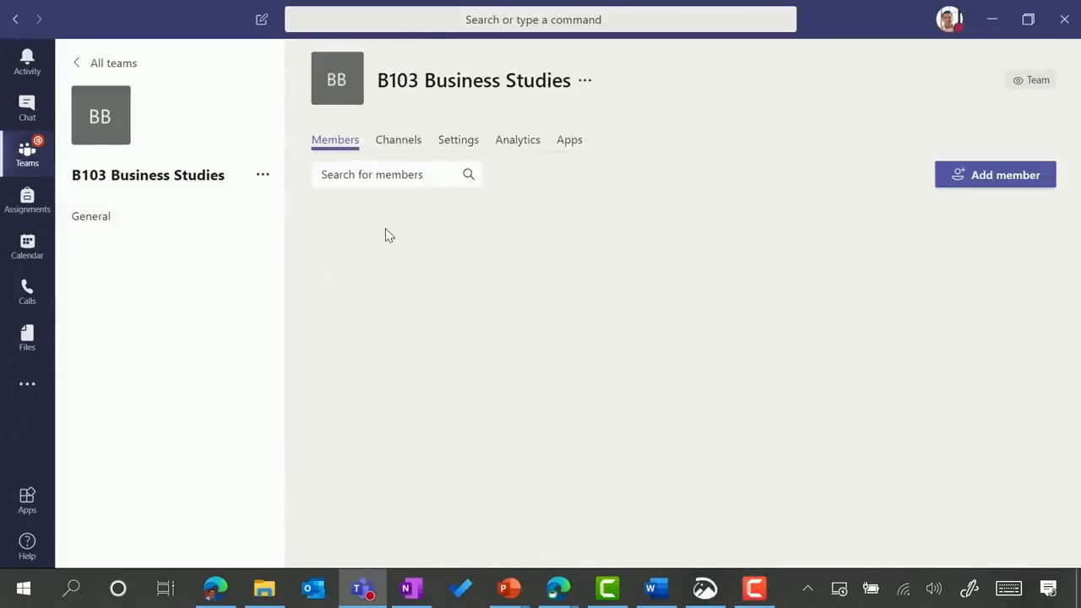
left_click(466, 152)
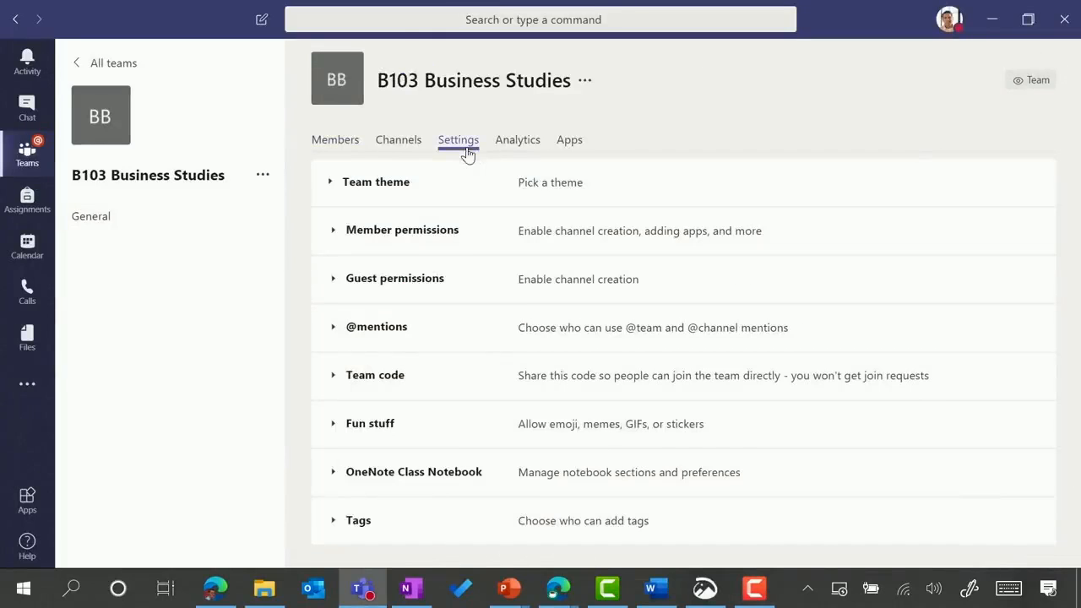
left_click(340, 380)
left_click(588, 420)
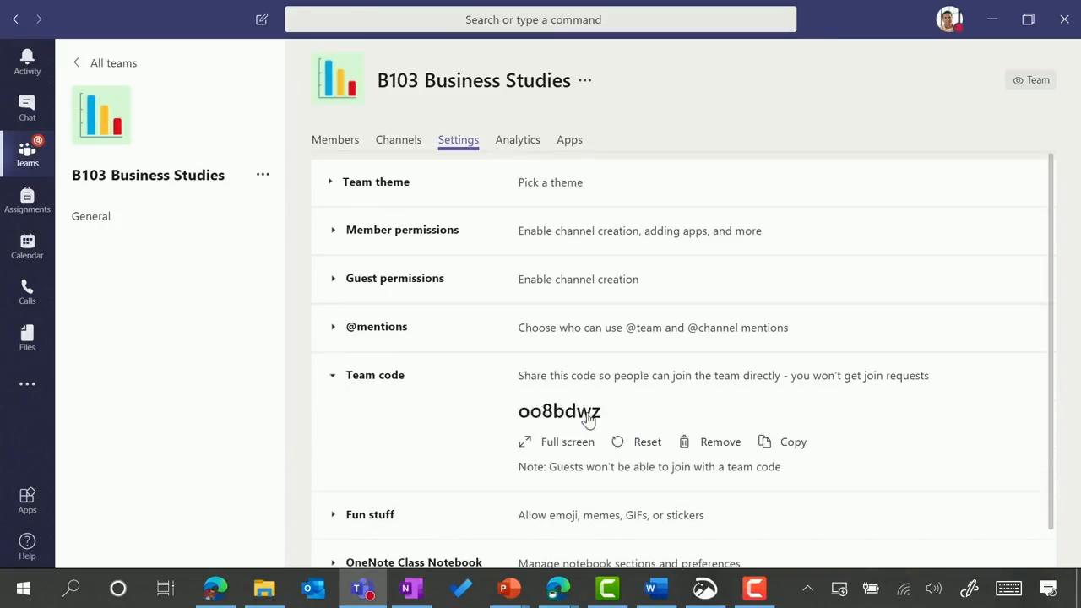
- Display the team code in full screen, copy the whole code, and exit the full-screen view
left_click(571, 447)
left_click_drag(887, 266, 245, 262)
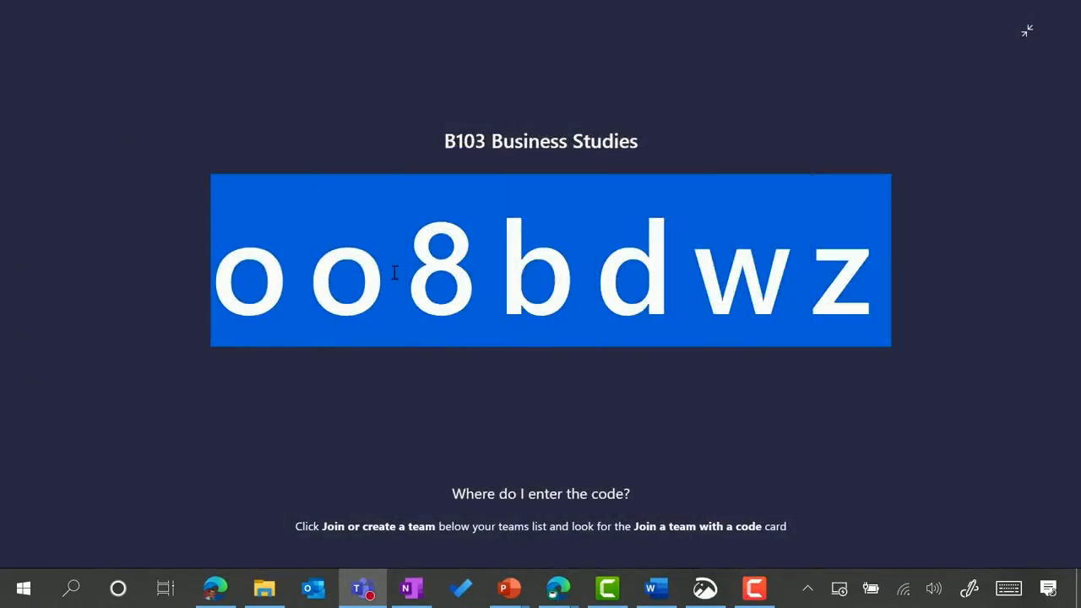
right_click(492, 259)
left_click(519, 273)
left_click(1027, 31)
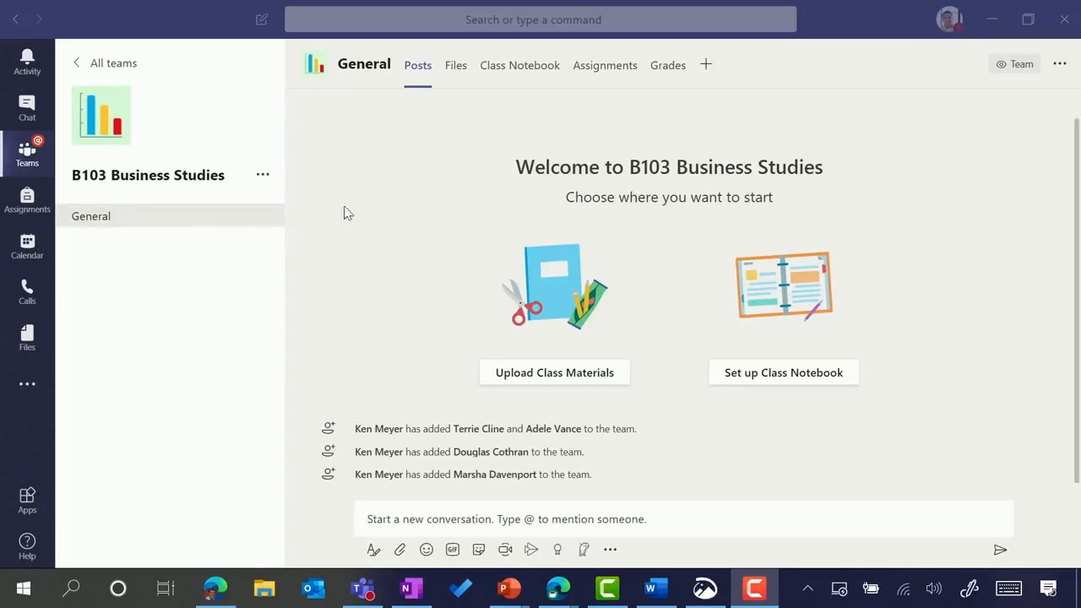
- Add a standard channel named "Week 1 - Entrepreneurship" to B103 Business Studies, automatically shown in everyone's channel list
left_click(262, 179)
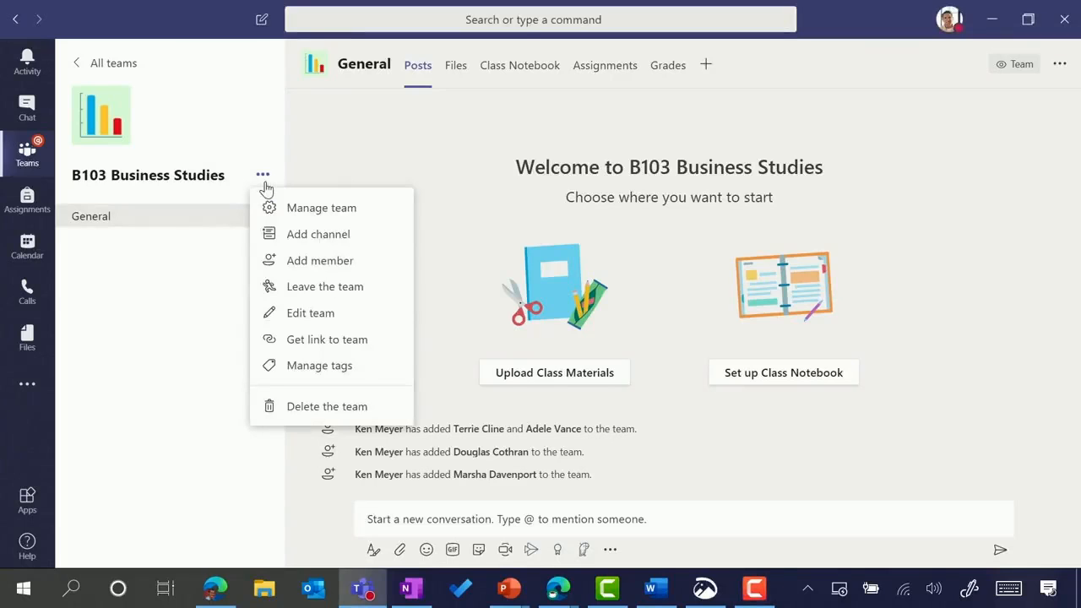
left_click(293, 235)
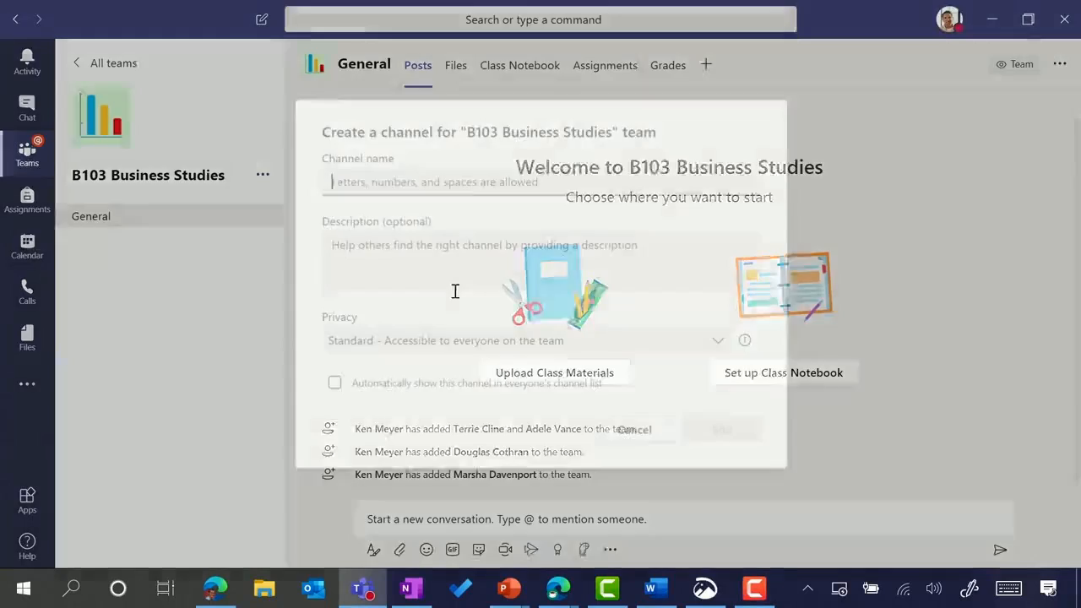
type("Week 1 - Entrepreneurship")
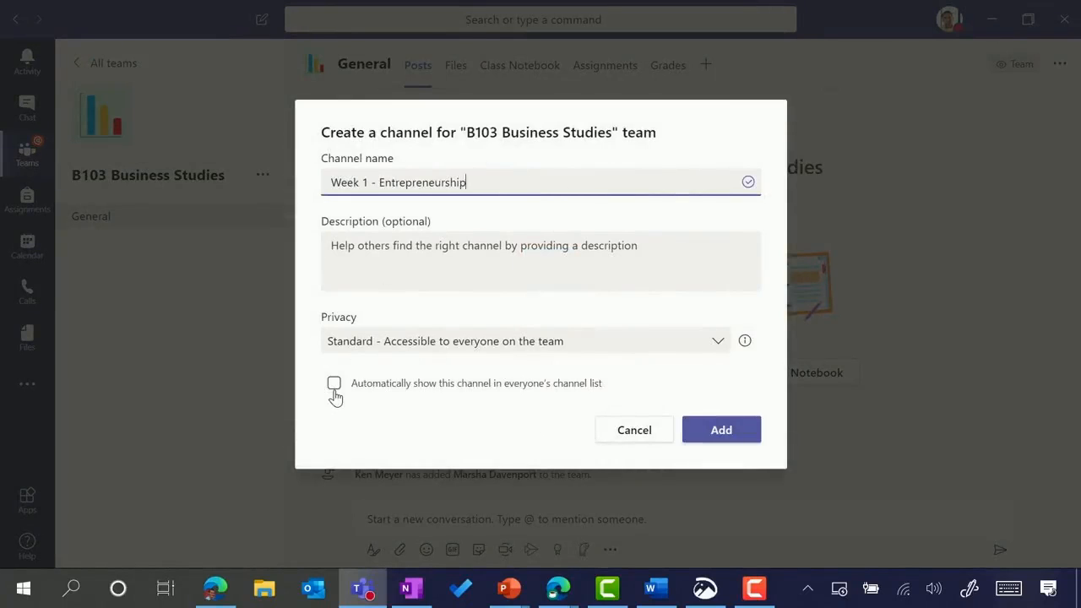
left_click(456, 387)
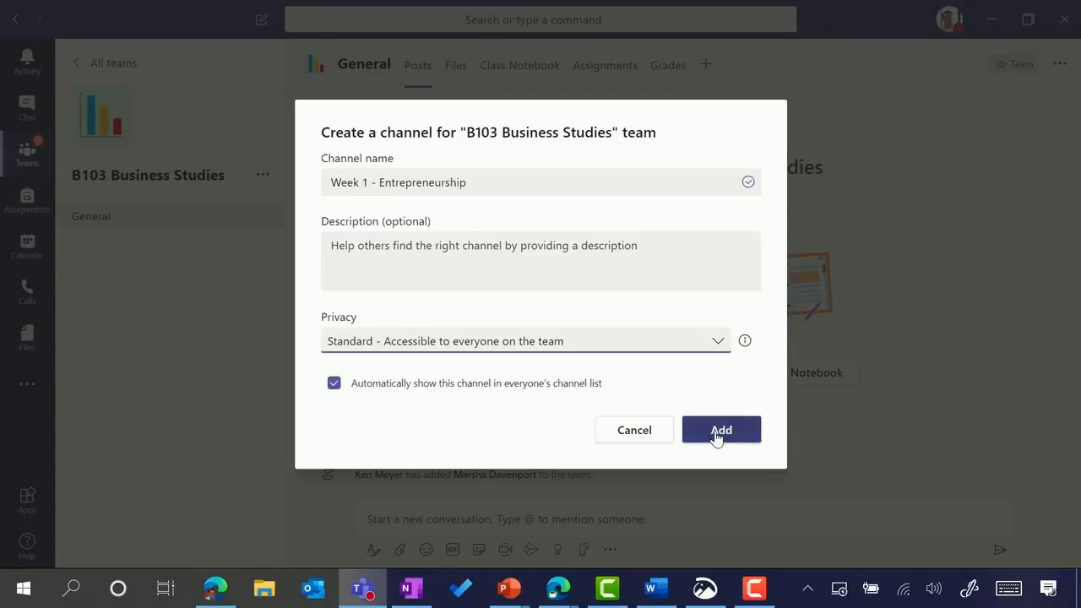
left_click(715, 433)
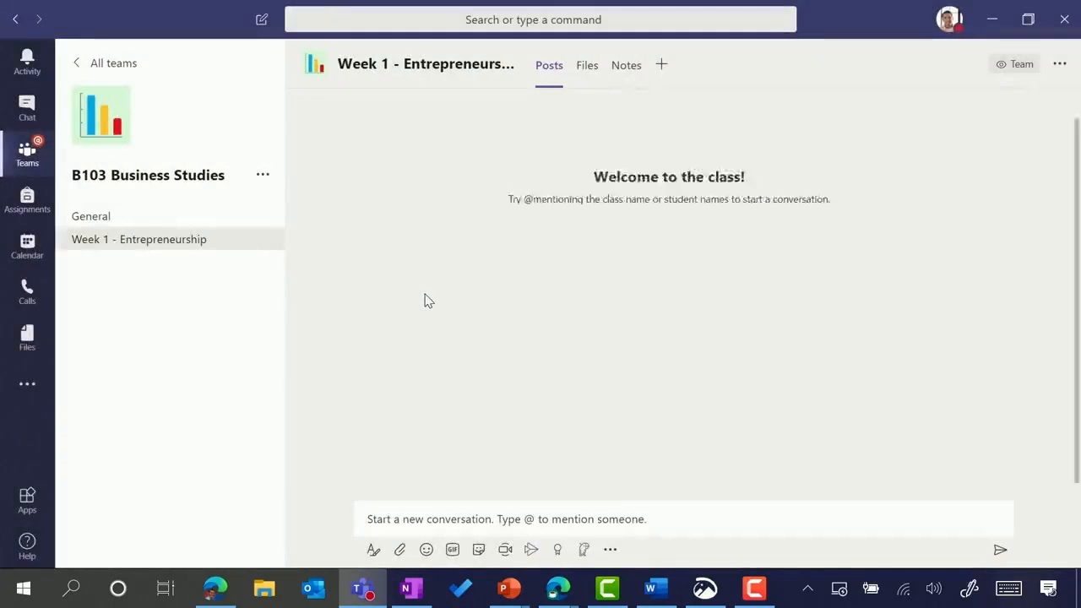
- Add a standard channel named "Week 2 - Market Trends" to the team, automatically shown in everyone's channel list
left_click(262, 179)
left_click(293, 233)
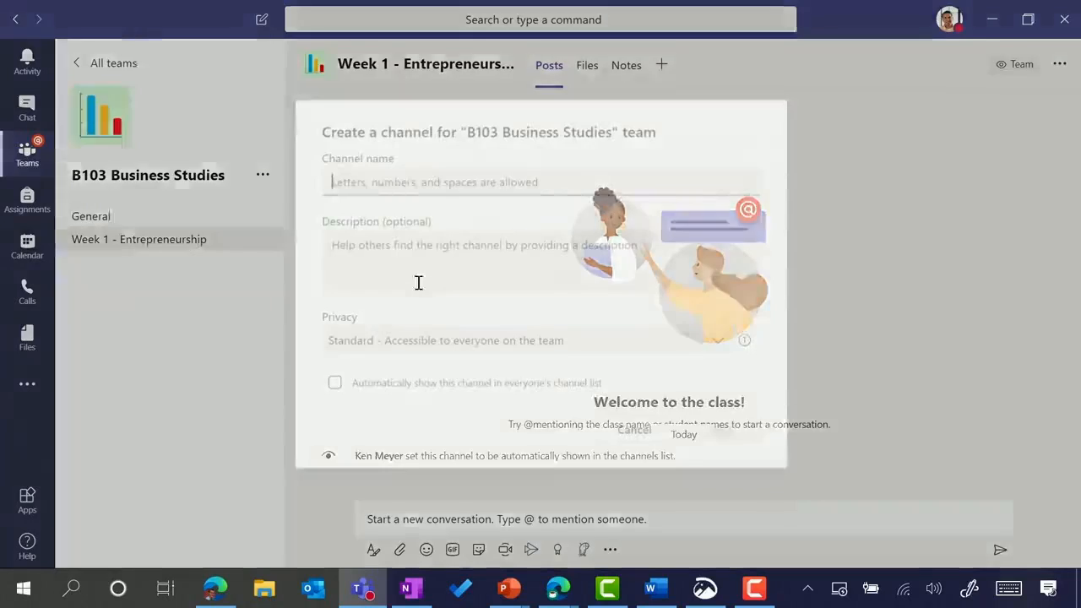
type("Week ")
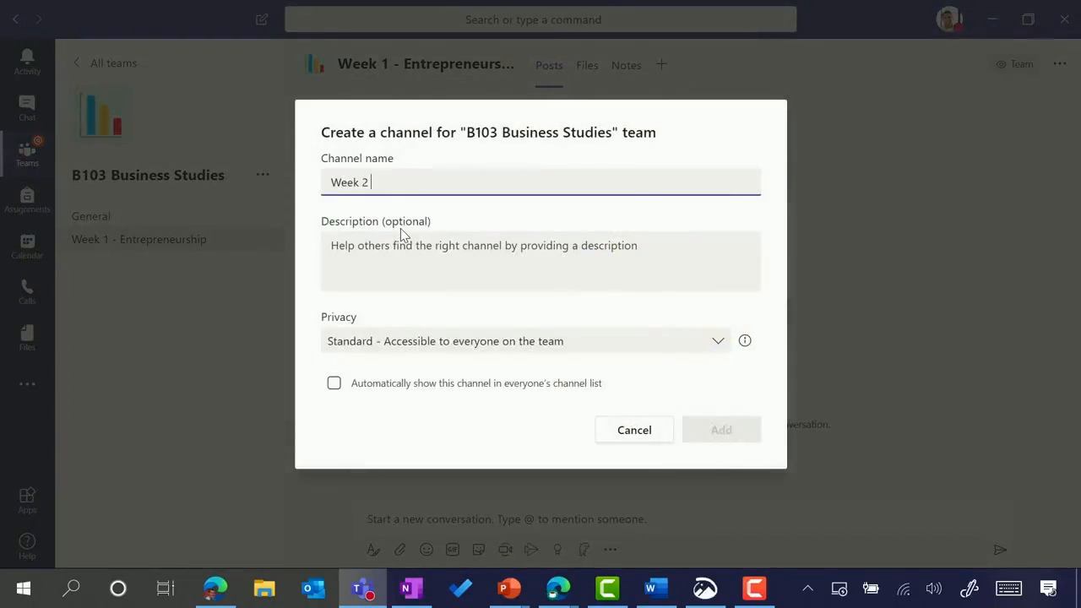
type("2 - Market Tren")
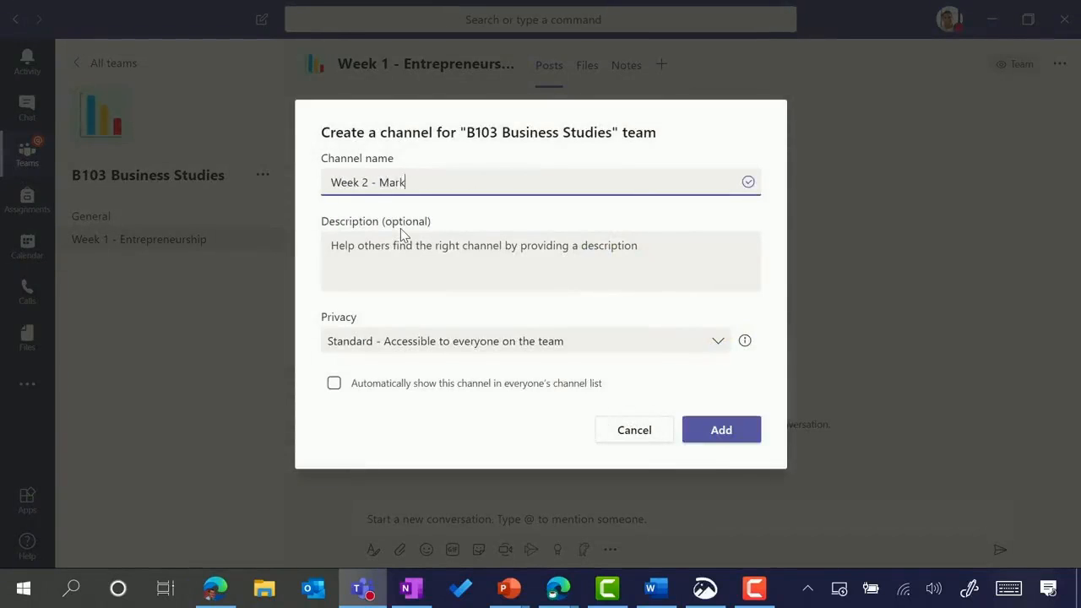
type("ds")
left_click(424, 387)
left_click(737, 432)
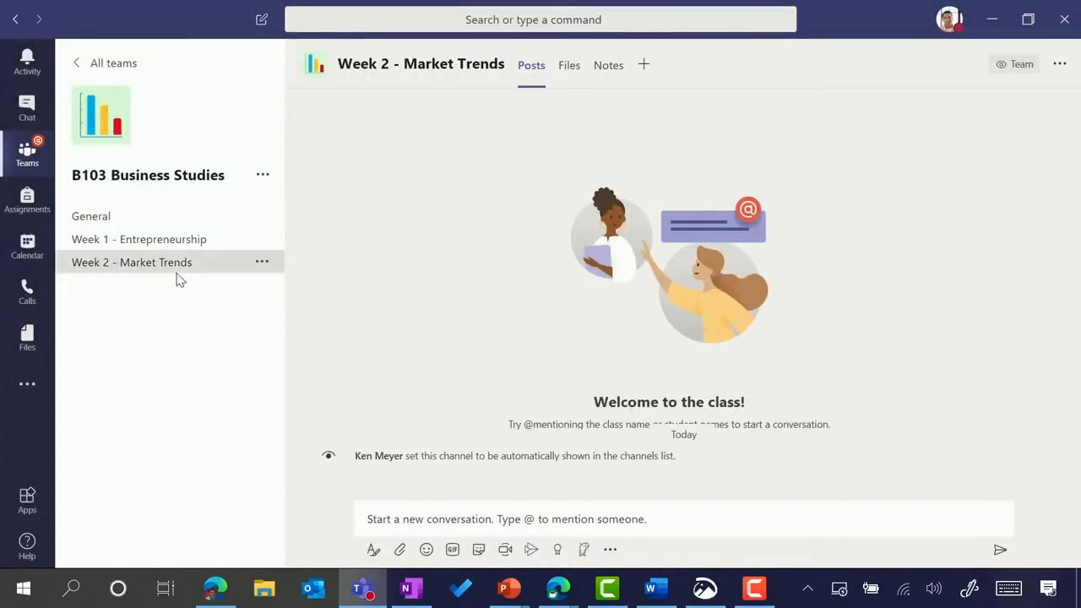
- View the files area of the Week 2 - Market Trends channel and that of the General channel
left_click(568, 80)
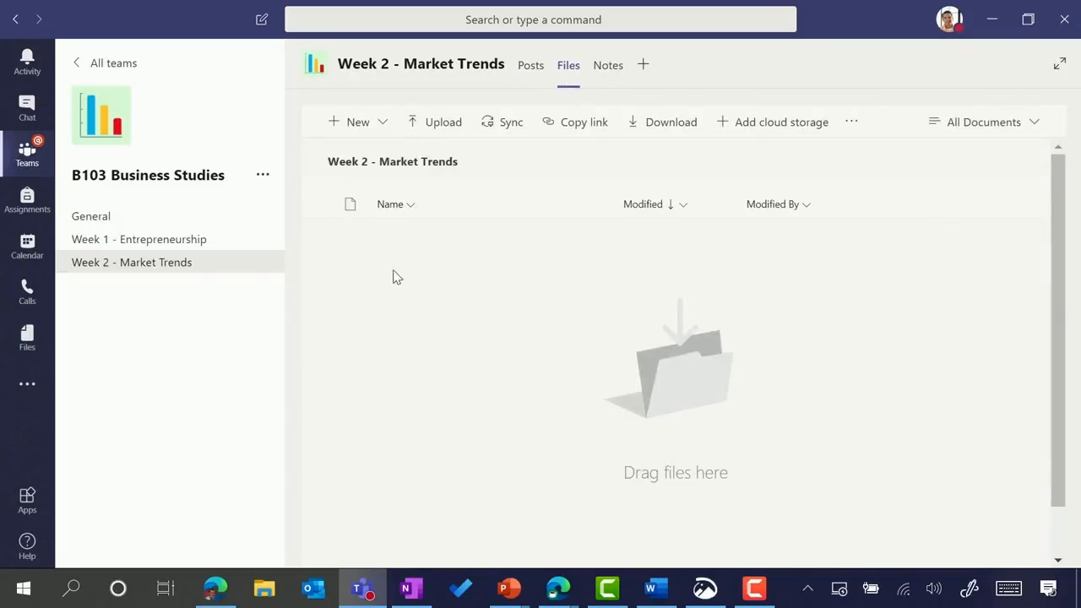
left_click(175, 228)
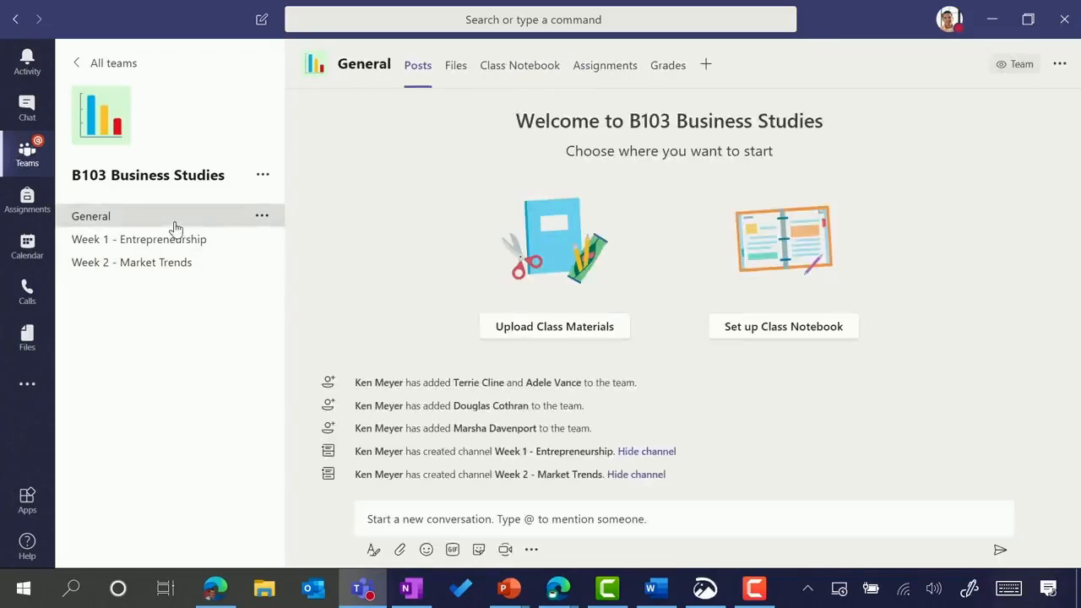
left_click(455, 66)
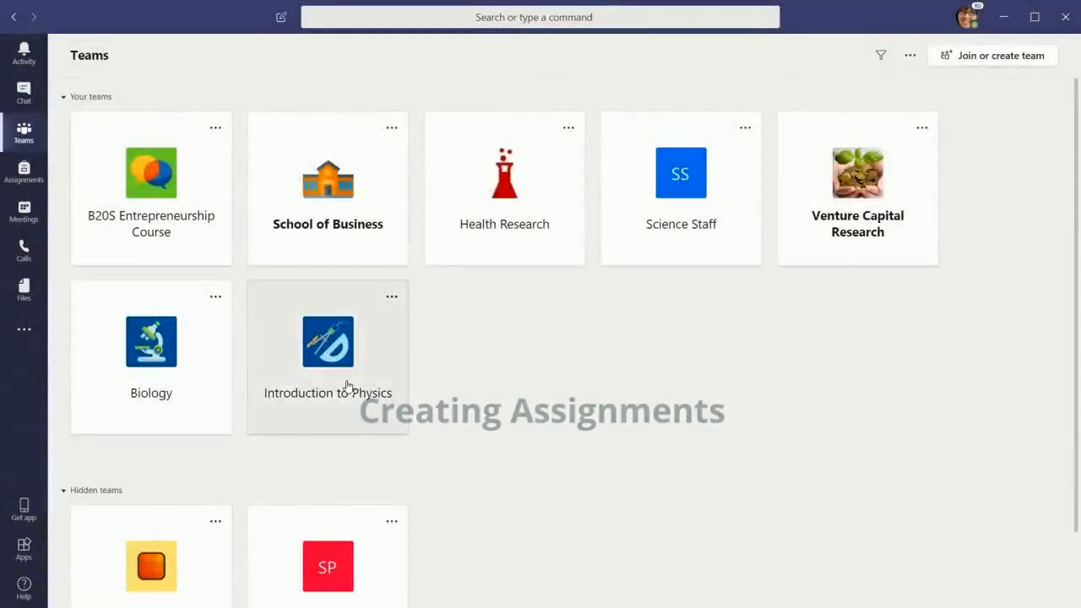
- Start a new assignment in the Introduction to Physics class team
left_click(346, 386)
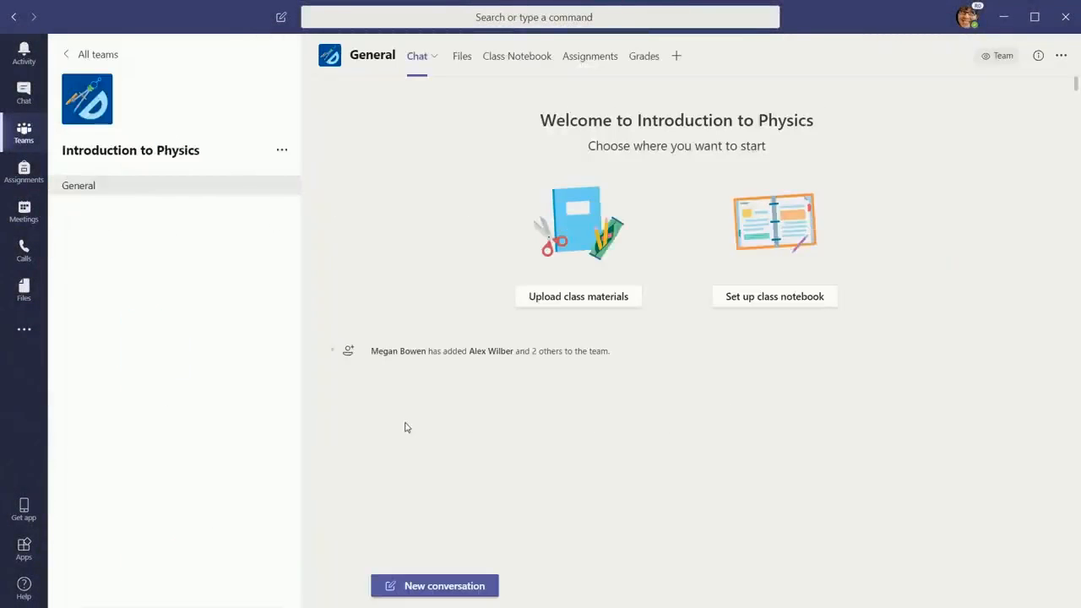
left_click(594, 59)
left_click(1006, 134)
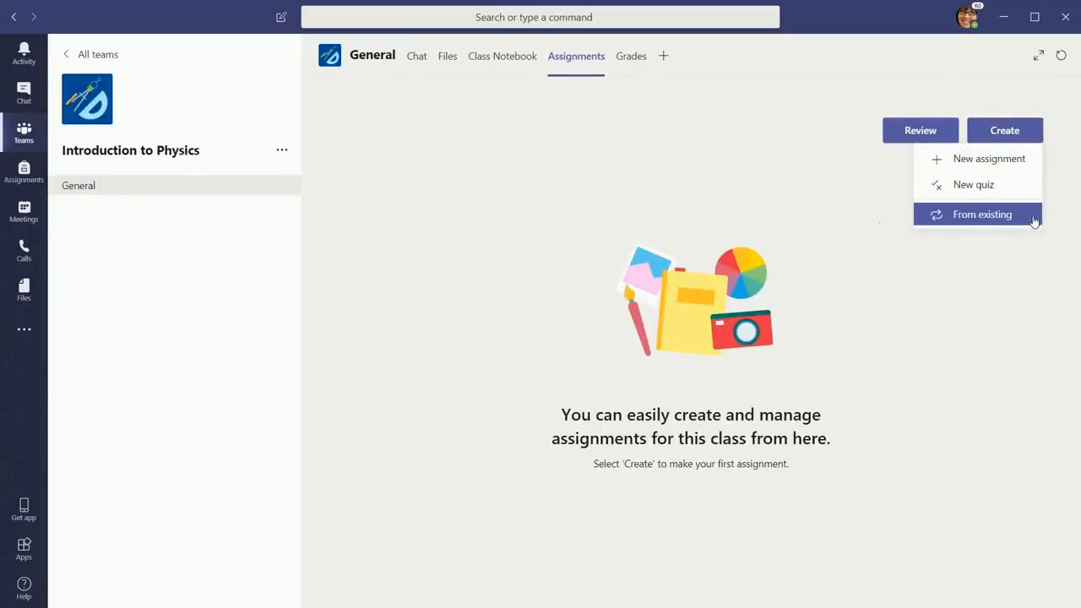
left_click(1033, 169)
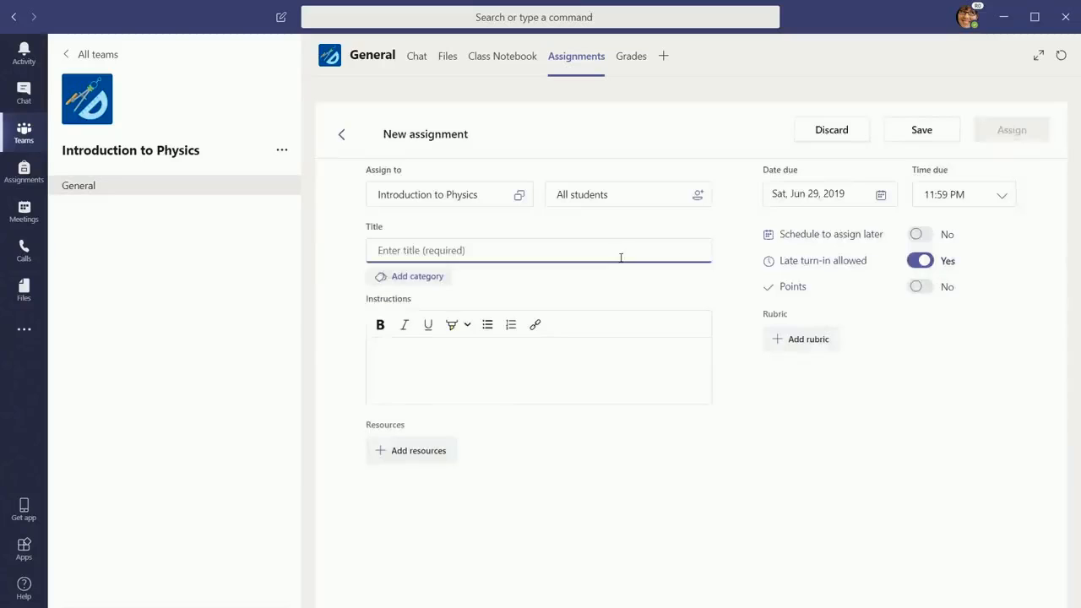
- Title the assignment "Physics Lab 1" with instructions "Follow all directions in the lab notebook and keep track of your data. View the rubric for scoring details."
type("Physics Lab 1")
left_click(543, 369)
type("Follow all directions in the lab notebook")
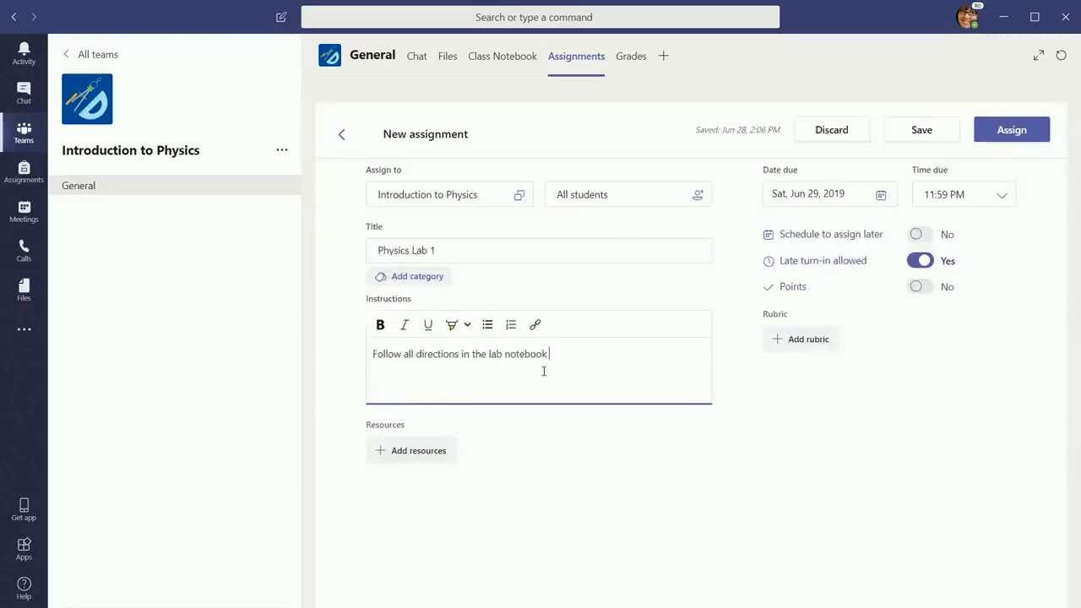
type(" and keep track of your data. View the rubric for scoring details.")
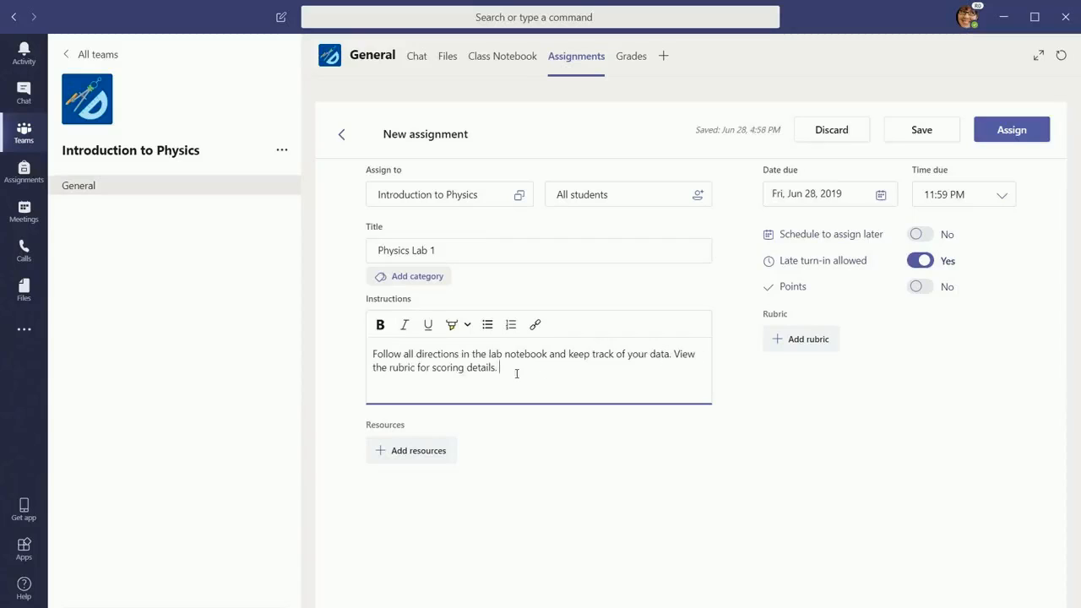
- Set the assignment's due date to Thursday, August 15, 2019
left_click(880, 195)
left_click(901, 226)
left_click(901, 226)
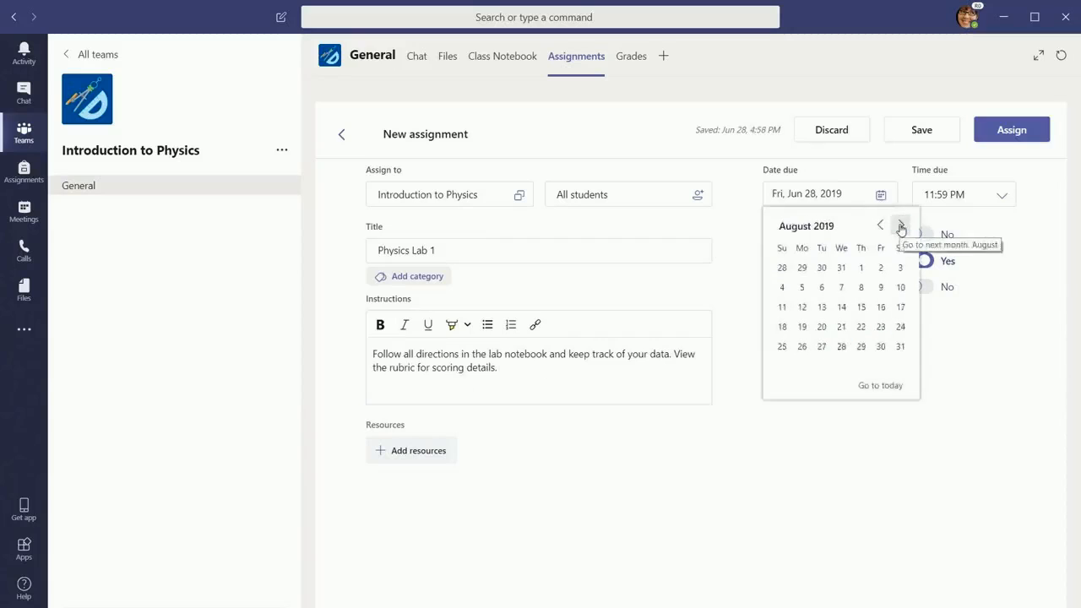
left_click(861, 308)
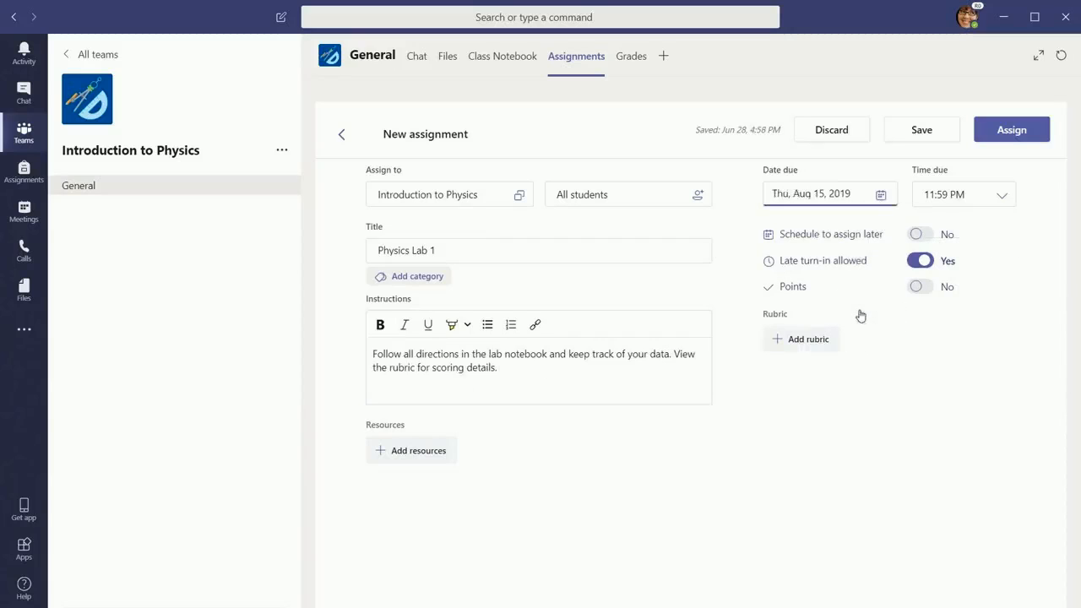
- Check which students can be chosen for the assignment and try its late turn-in option
left_click(697, 196)
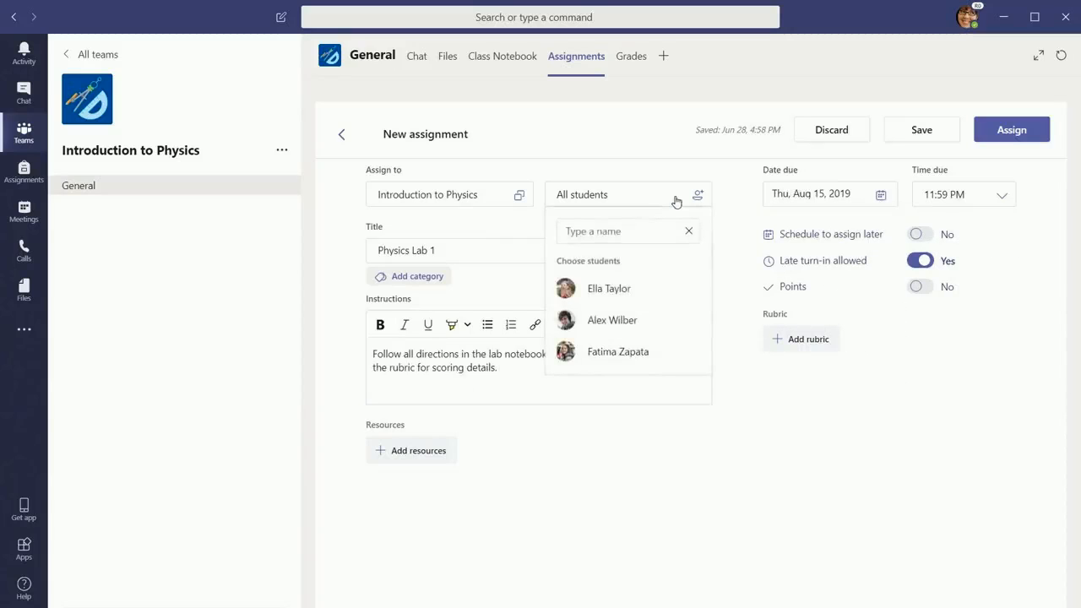
left_click(676, 201)
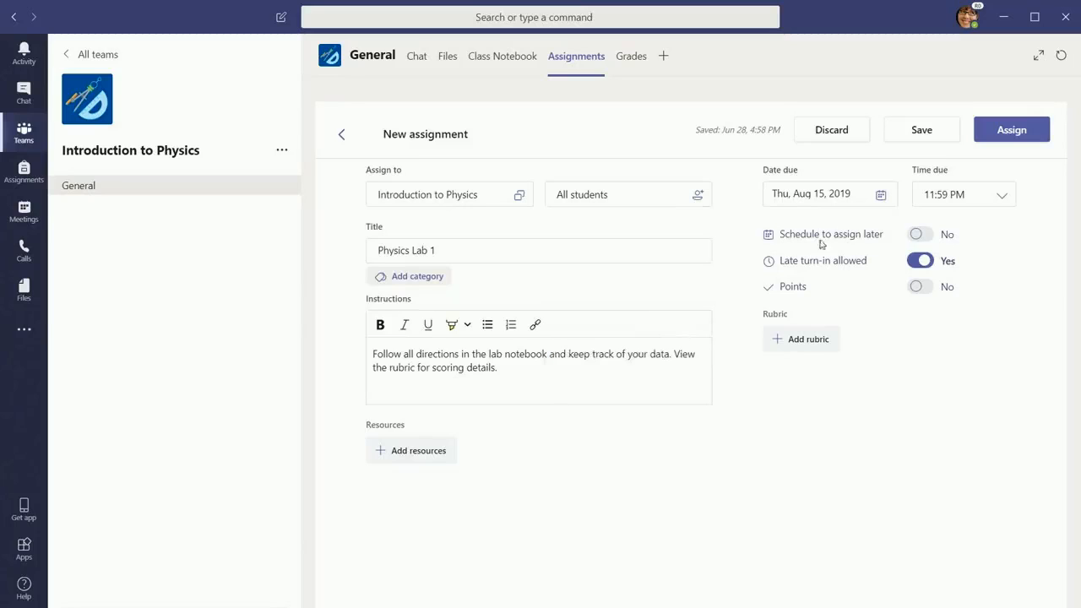
left_click(924, 264)
left_click(928, 268)
- Schedule the assignment for release on Monday, August 5, 2019 at 8:00 AM
left_click(920, 234)
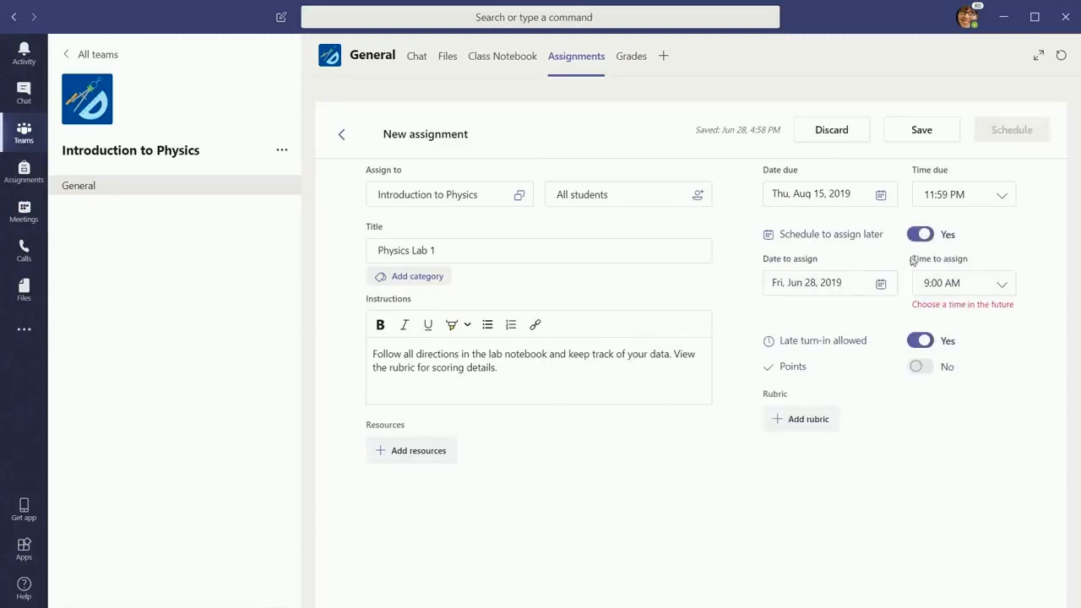
left_click(881, 285)
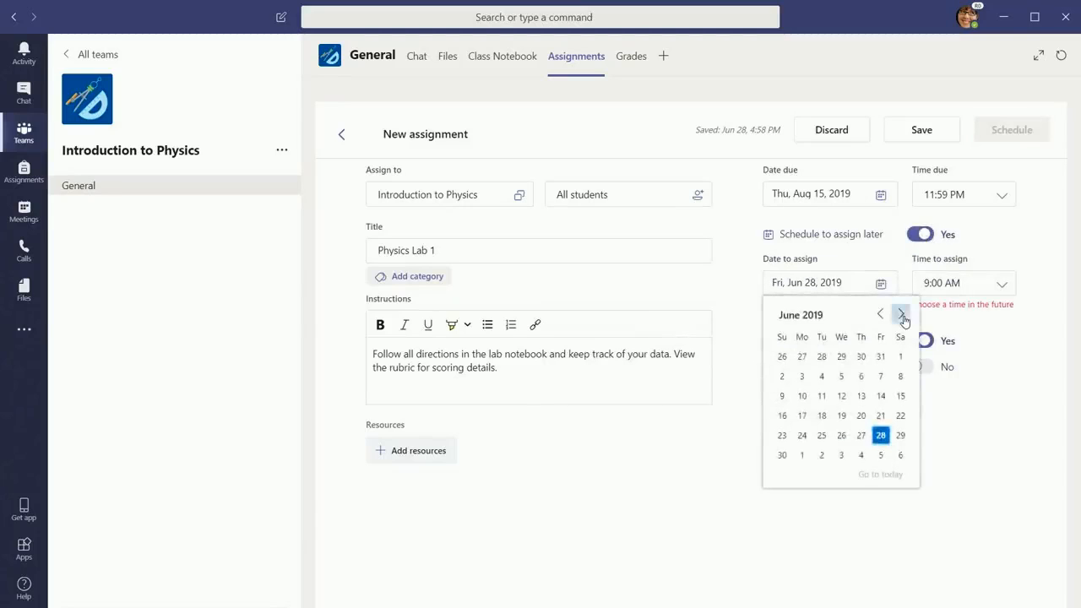
left_click(901, 314)
left_click(901, 314)
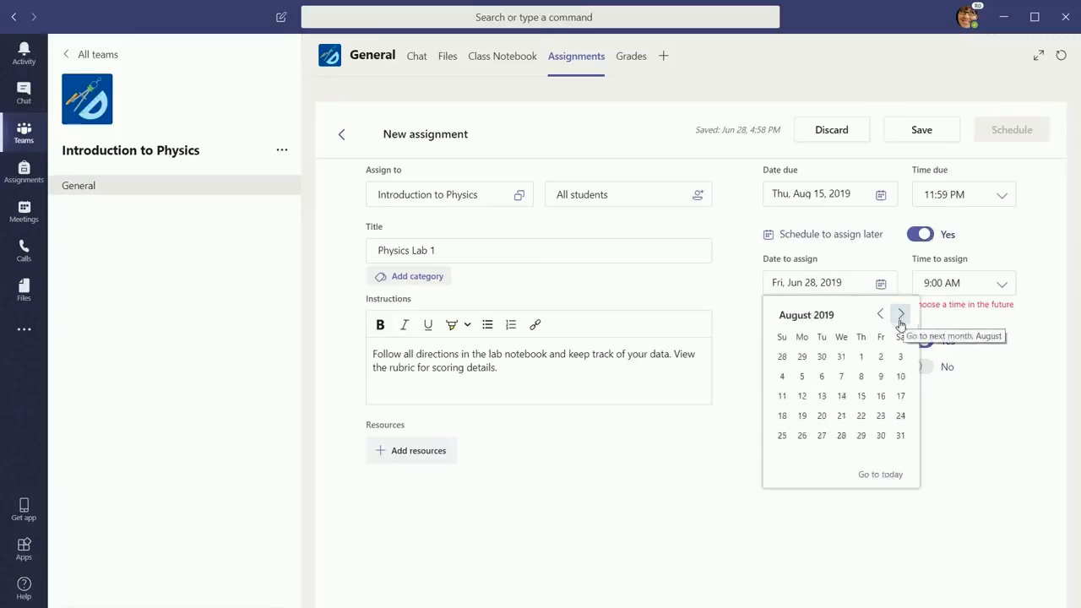
left_click(802, 377)
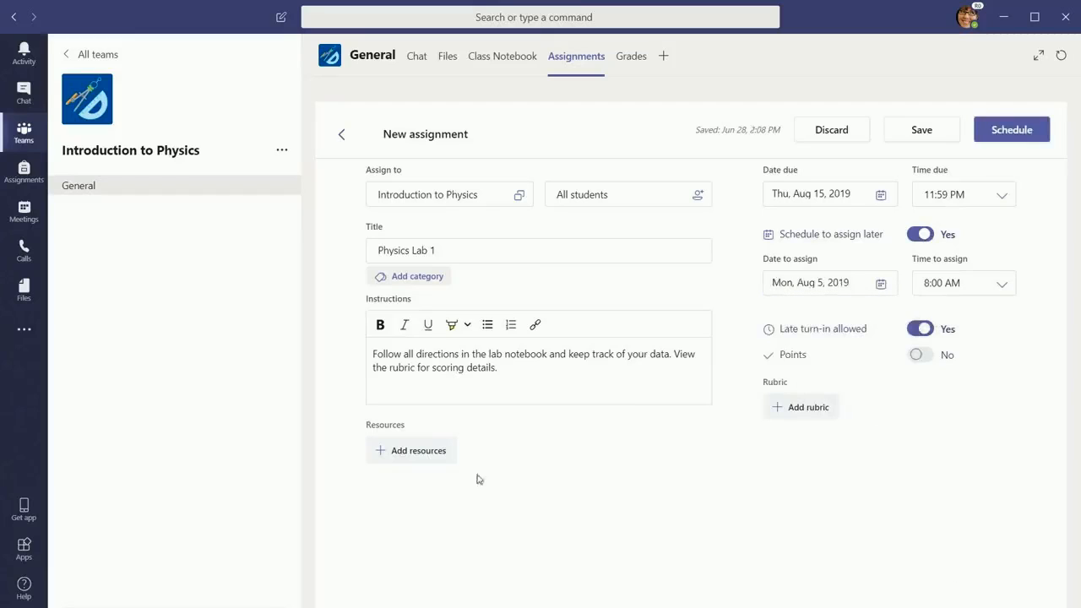
- Attach Lab Materials List.docx from this device's Desktop as a resource, with students editing their own copy
left_click(418, 451)
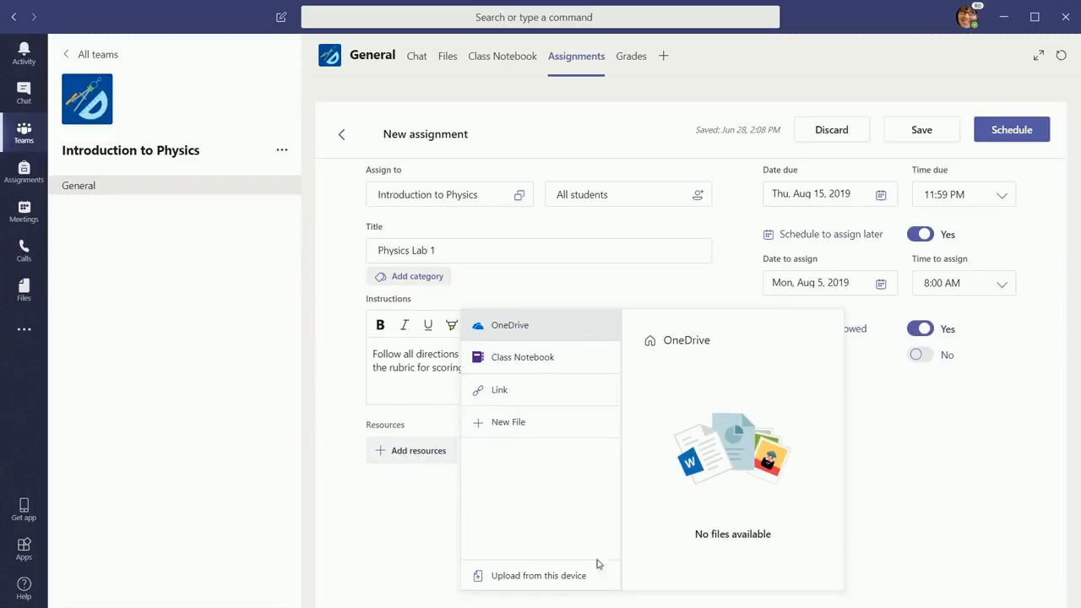
left_click(565, 581)
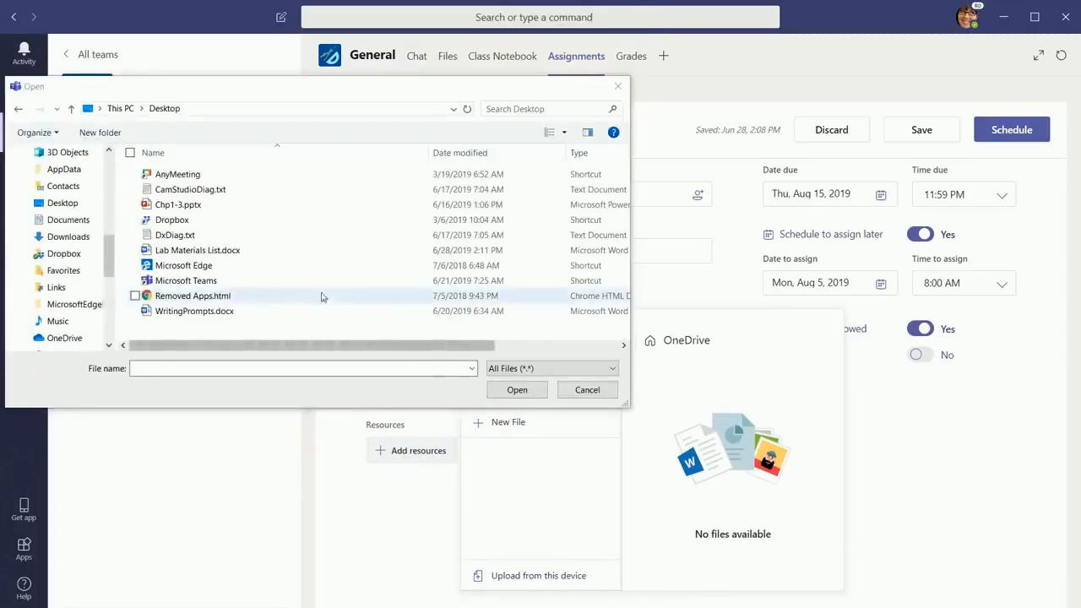
left_click(245, 252)
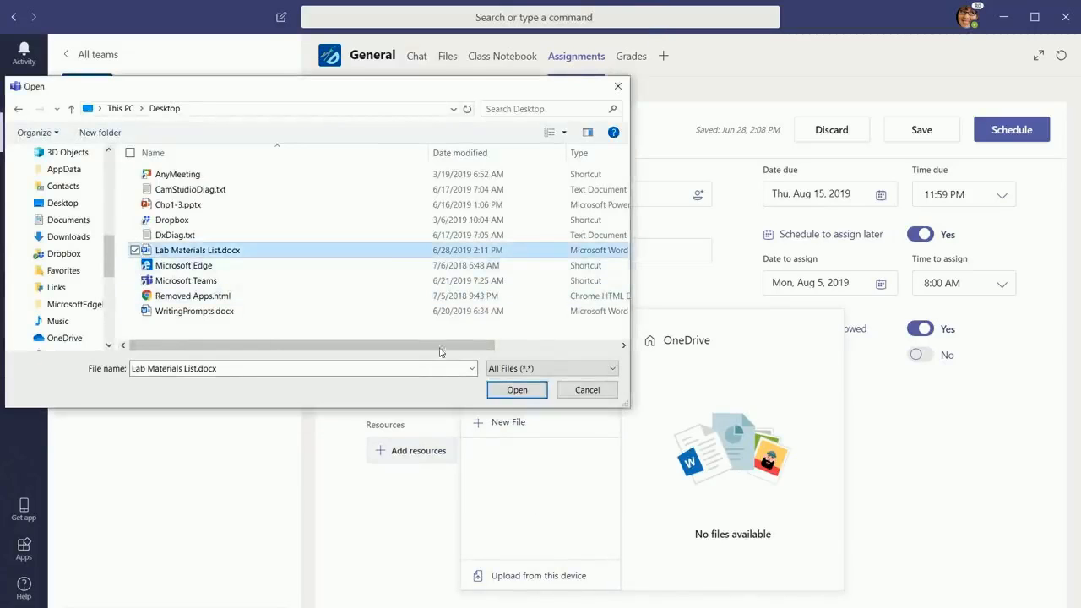
left_click(516, 391)
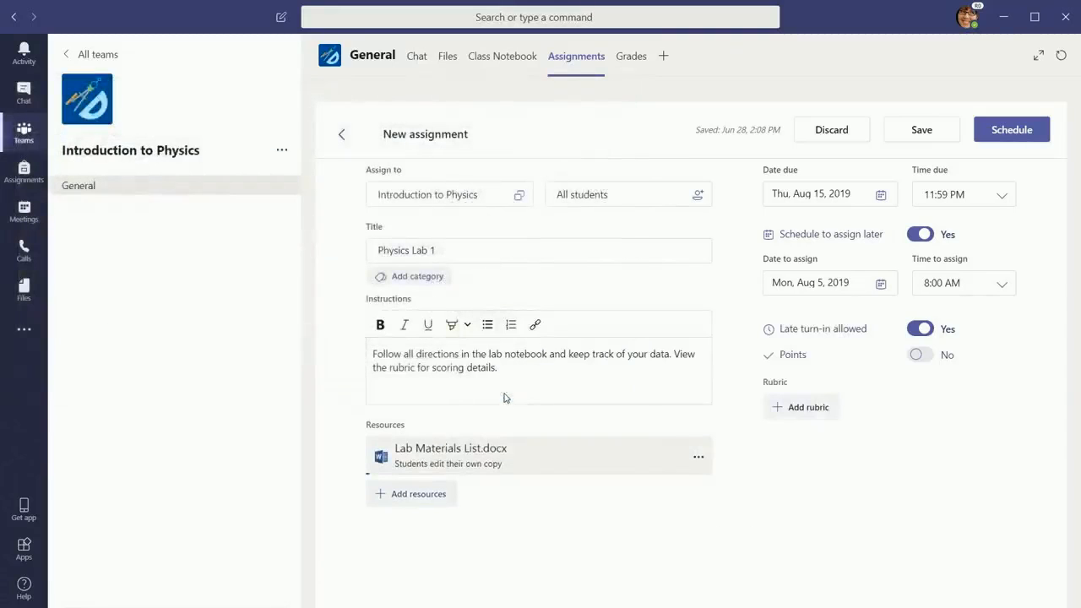
left_click(699, 457)
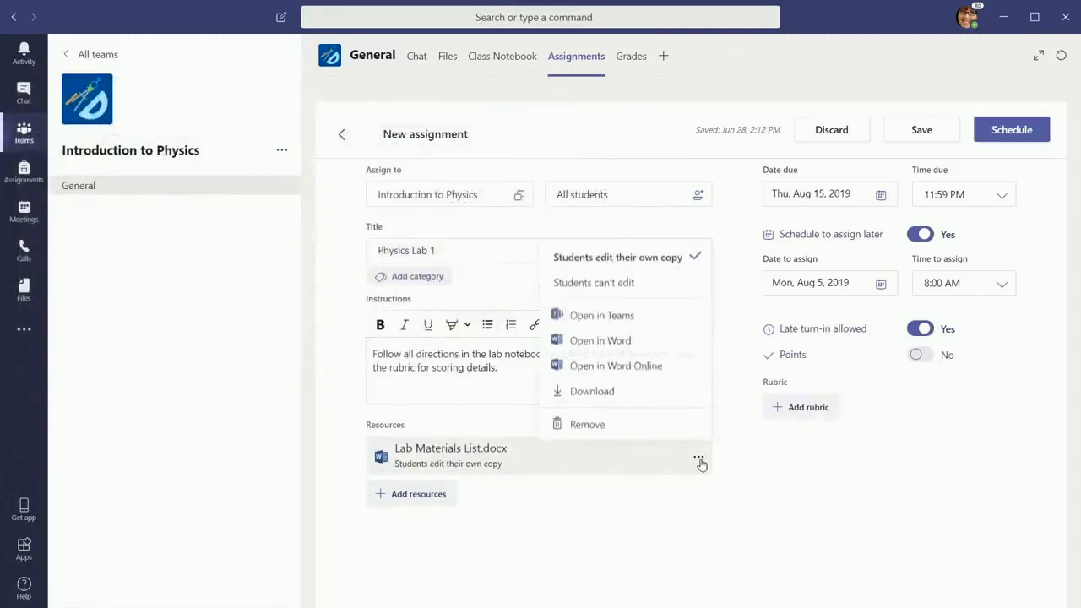
left_click(672, 257)
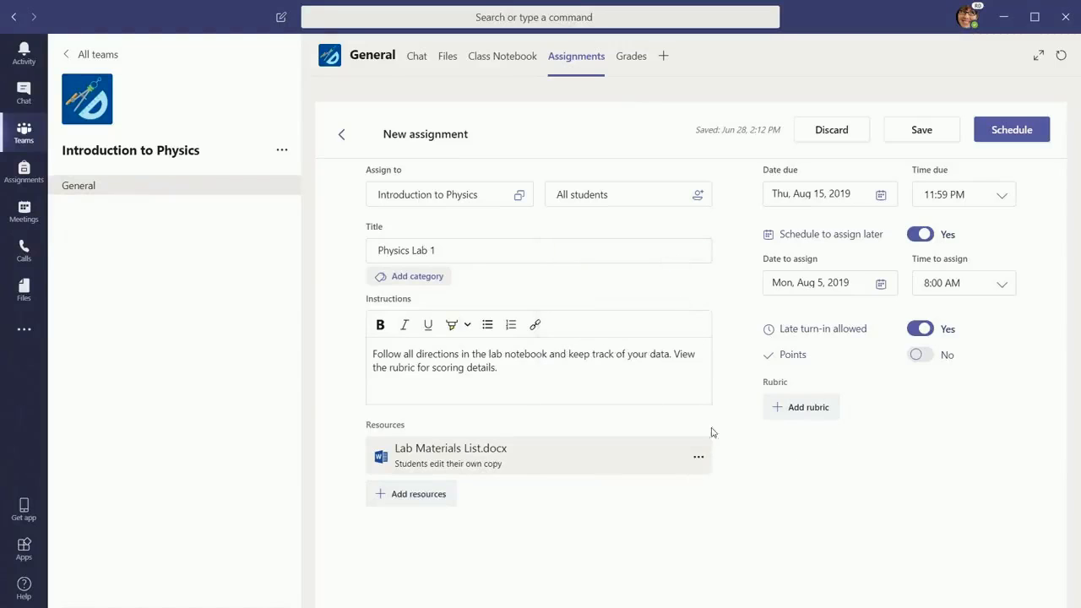
- Turn on points for the assignment and set them to 50
left_click(919, 354)
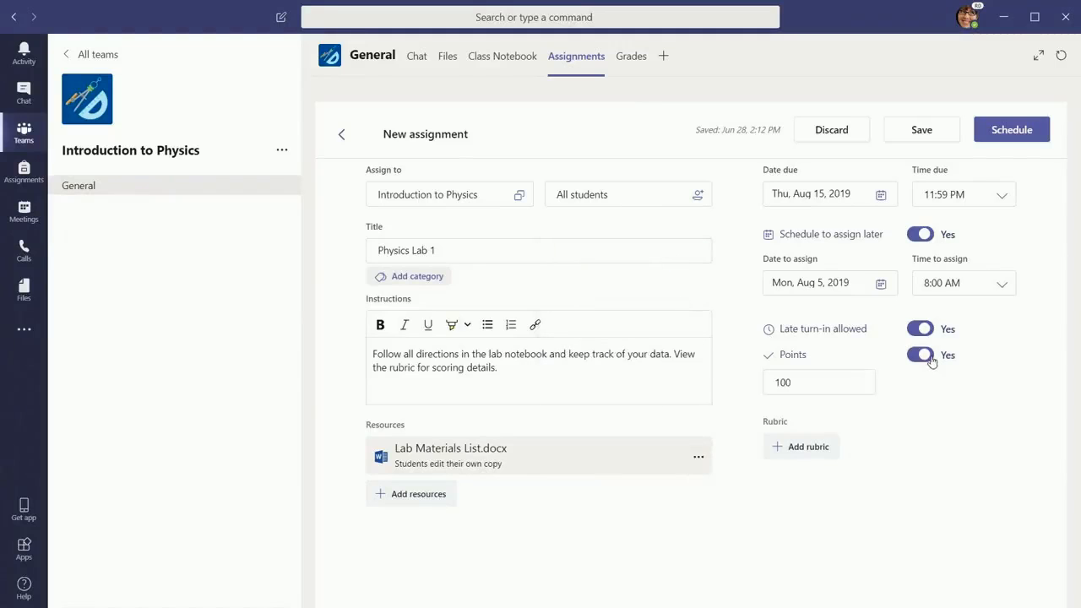
left_click_drag(824, 386, 762, 385)
type("50")
- Start a new rubric titled "Physics Lab 1" with the description "Choose the box for each item to indicate points earned"
left_click(804, 448)
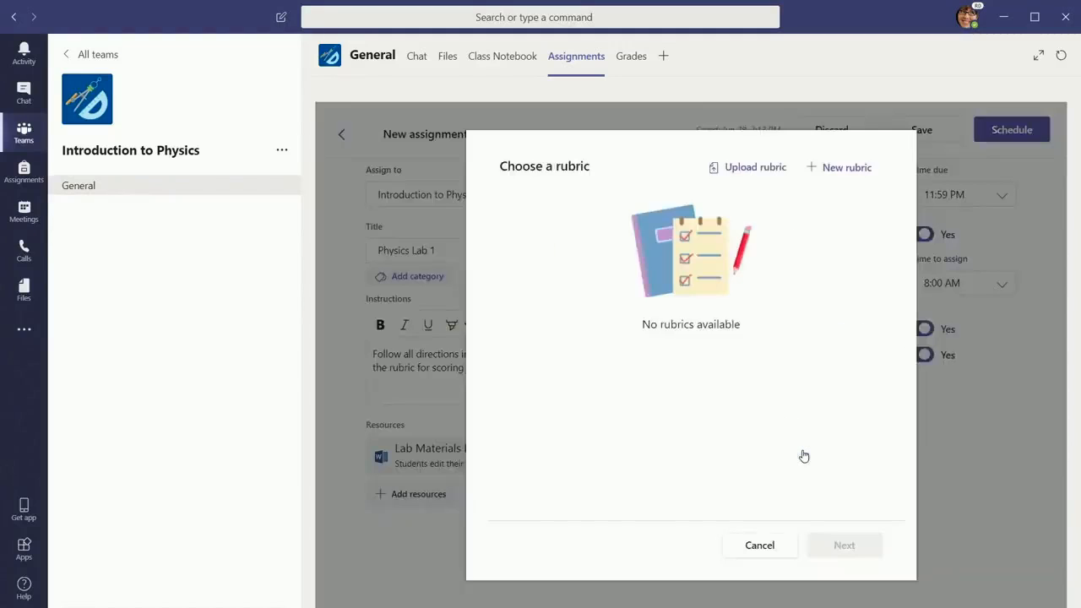
left_click(846, 167)
type("Physics Lab 1")
left_click(633, 321)
type("Choose the box for each item to indicate points earned")
- Name three grading criteria rows in the rubric Objectives, Hypothesis and Procedure
left_click(447, 452)
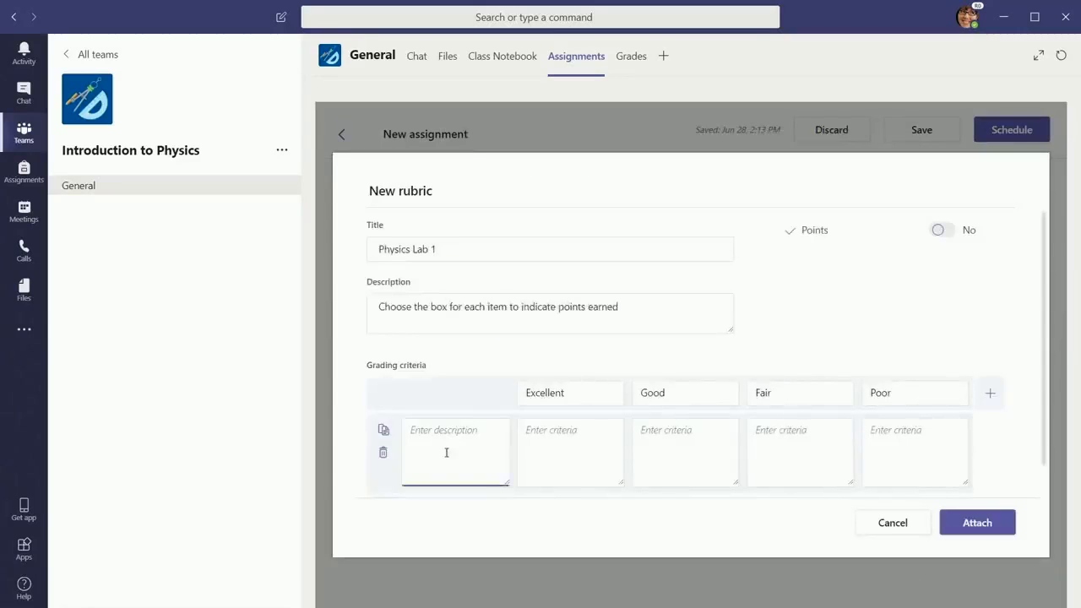
type("Objectives")
scroll(447, 453, "down", 2)
left_click(383, 487)
type("Hypothesis")
left_click(386, 488)
type("Procedure")
- Fill the Objectives row: Excellent "Gives clear purpose and includes important ideas that led you to design and perform the experiment", Good "General purpose that includes some ideas"
scroll(448, 416, "up", 1)
left_click(557, 381)
type("Gives clear purpose and includes important ideas that led you to design and perform the experiment")
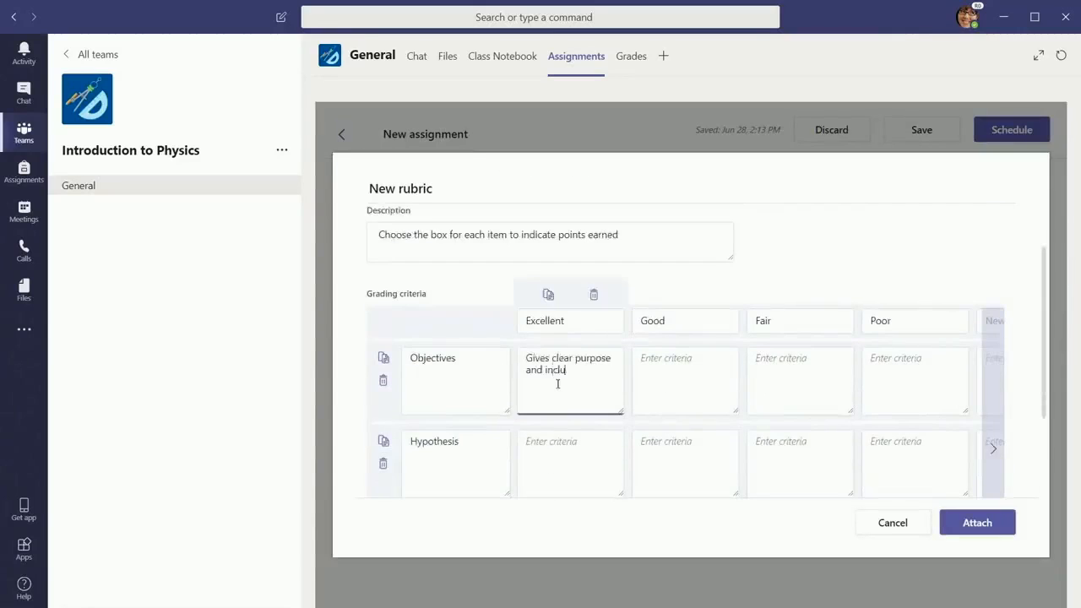
key("Tab")
type("General purpose that includes some ideas")
- Describe the Objectives row's Fair level as "meets clear scientific principles being tested" and its Poor level as "Doesn't talk about scientific principles"
key("Tab")
type("meets clear scientific principles being tested")
key("Tab")
type("Doesn't talk about la")
key("BackSpace")
key("BackSpace")
type("scientific principles")
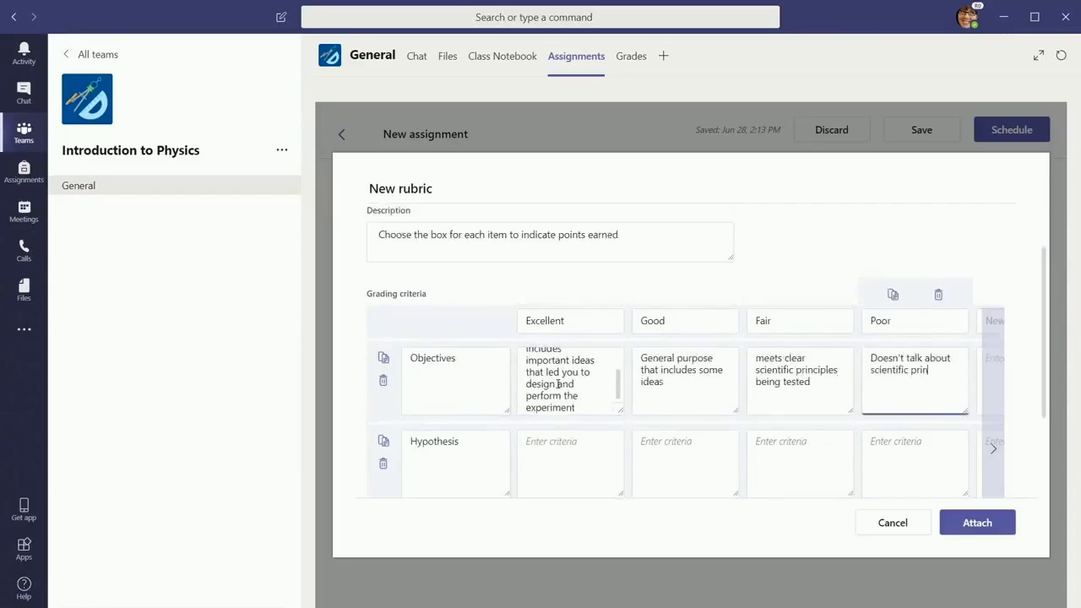
- Fill the Hypothesis row: Excellent "Hypothesis is a clear statement of fact", Good "hypothesis is a clear statement", Fair "Hypothesis is fragmented", Poor "Hypothesis is not clear"
left_click(569, 483)
type("Hypothesis is a clear statement of fact")
key("Tab")
type("hypothesis is a clear statement")
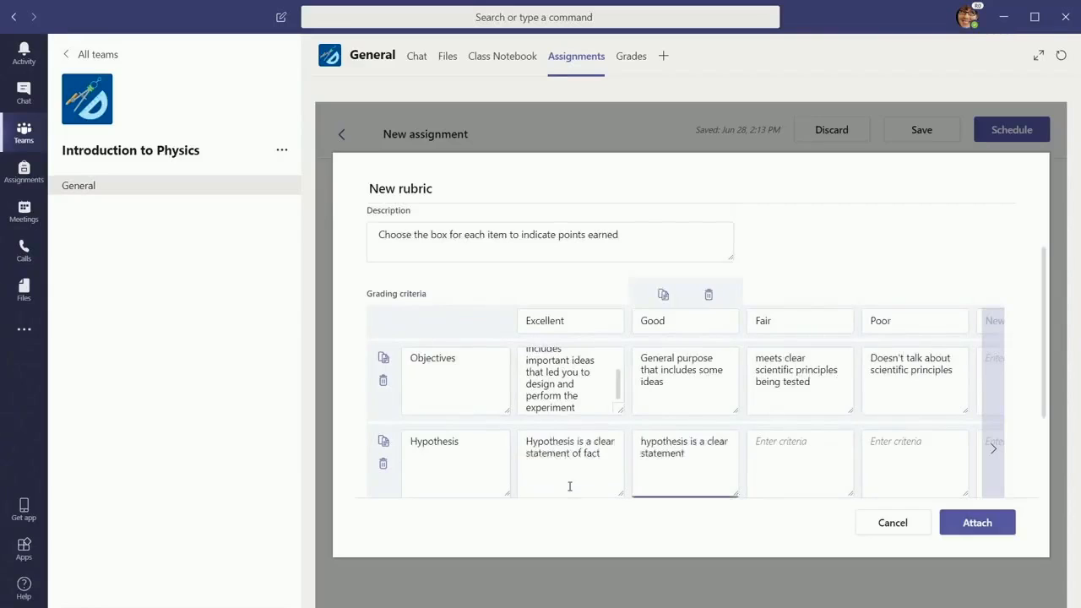
left_click(807, 472)
type("Hypothesis is fragmented")
key("Tab")
type("Hypothesis is not clear")
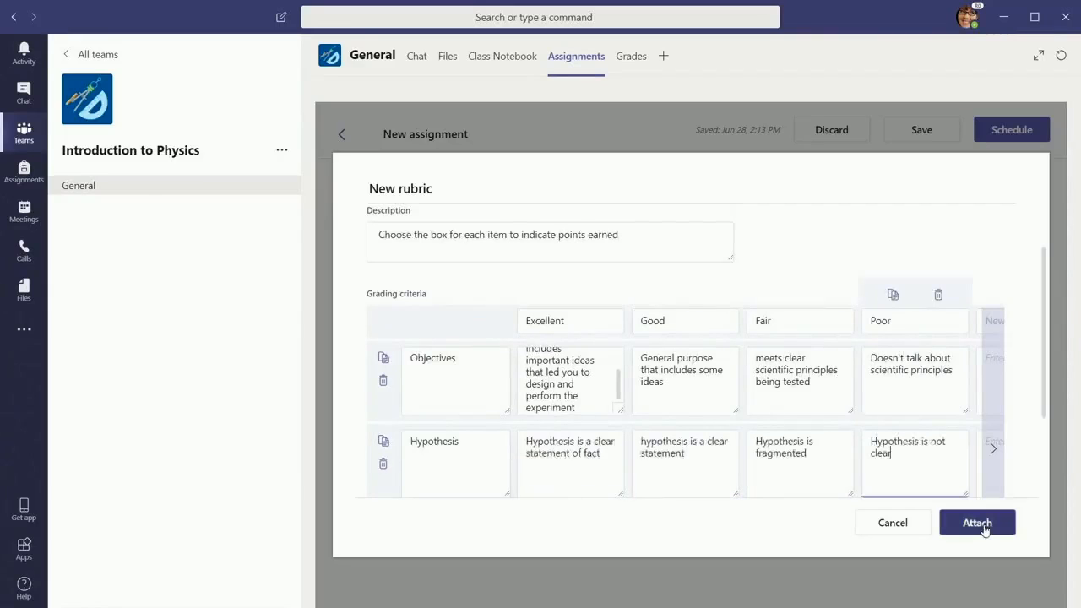
- Attach the finished rubric to the Physics Lab 1 assignment and schedule the assignment
left_click(984, 525)
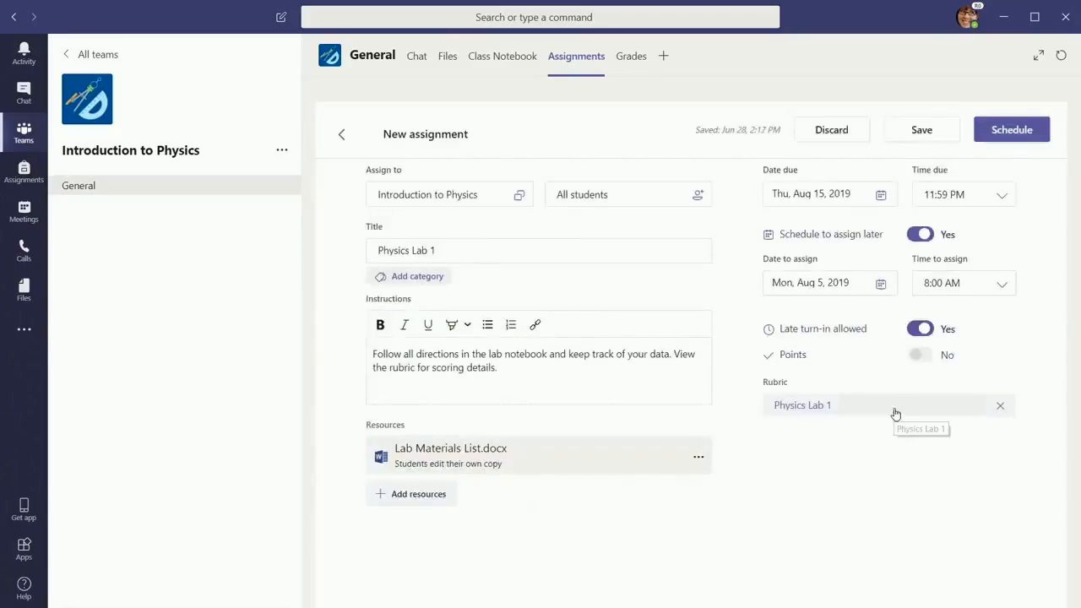
left_click(1018, 135)
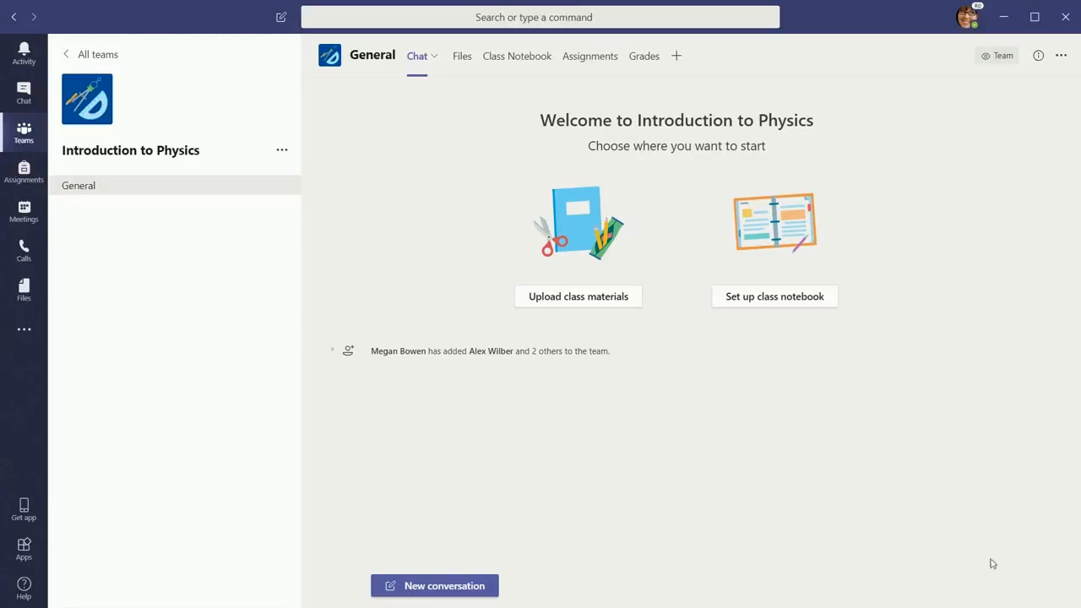
- Create a OneNote Class Notebook for Introduction to Physics with the suggested student sections Handouts, Class Notes, Homework and Quizzes
left_click(807, 308)
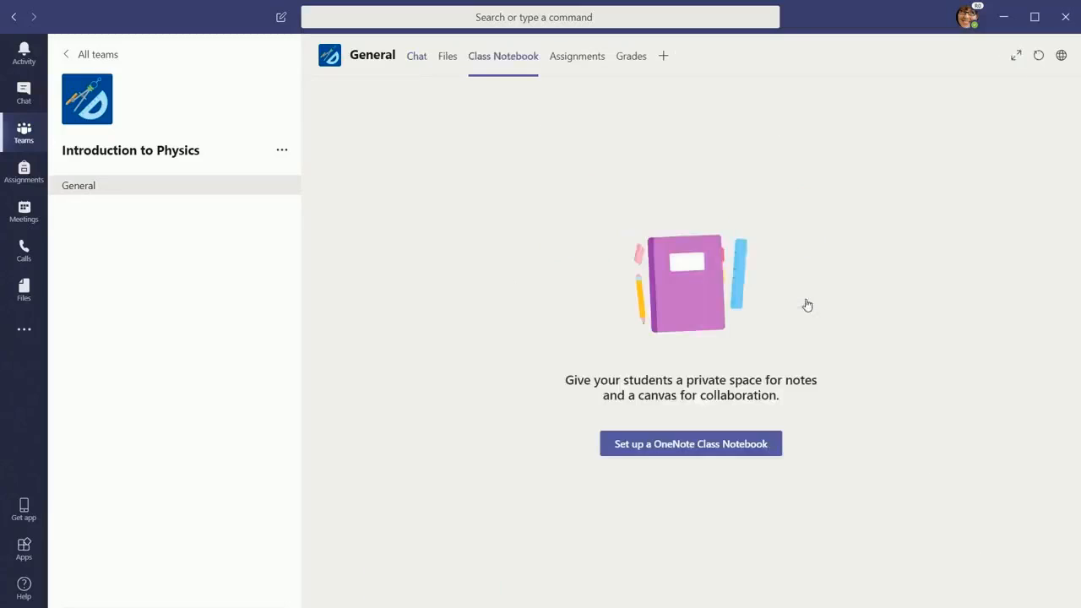
left_click(699, 448)
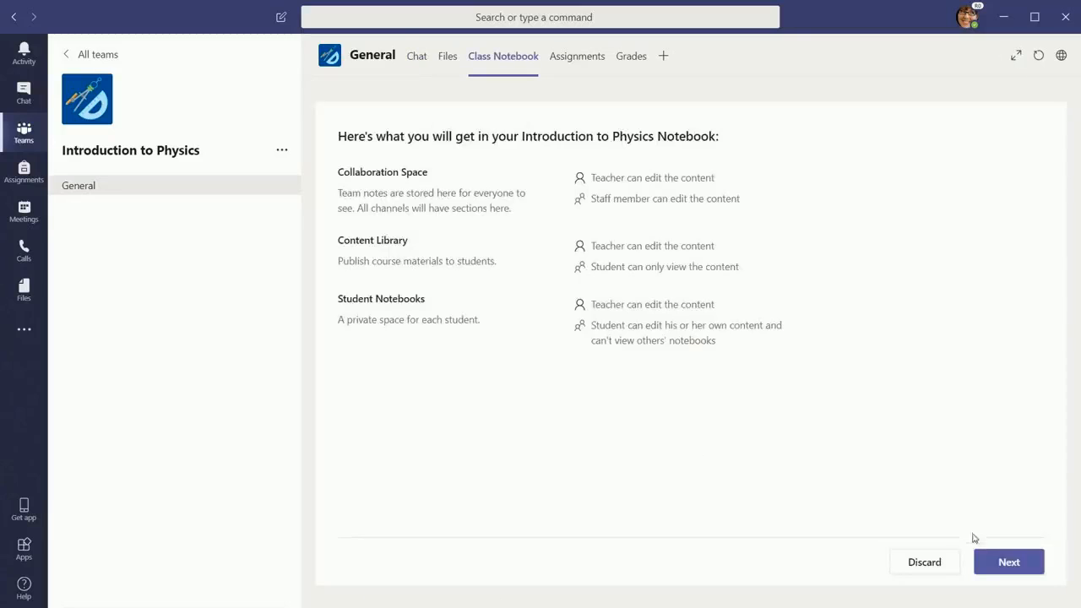
left_click(992, 572)
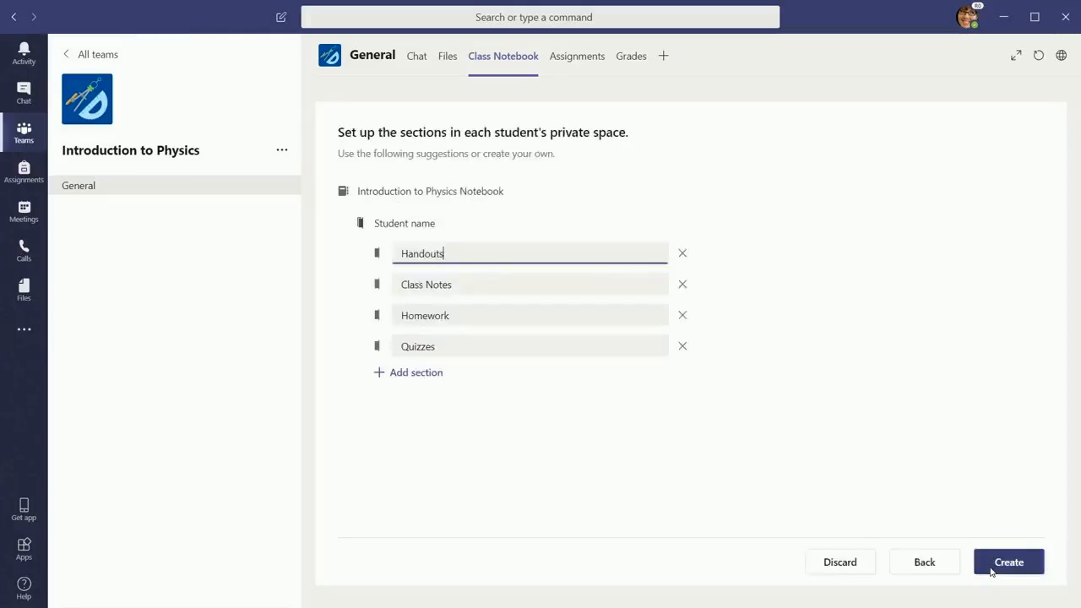
left_click(992, 572)
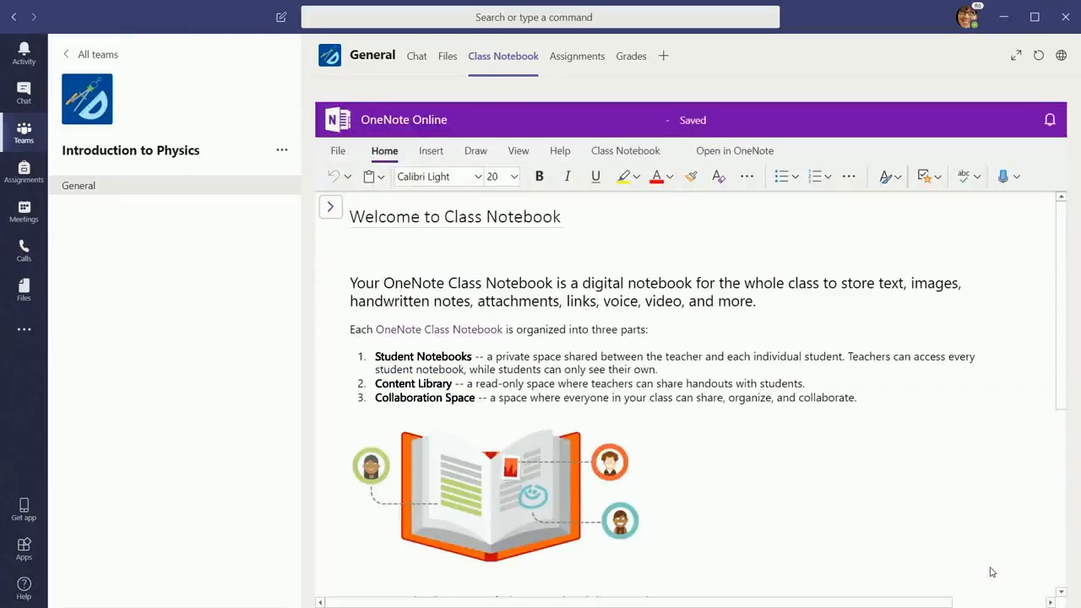
- Add a Teacher-Only section group to the class notebook and try the Collaboration Space lock
left_click(641, 153)
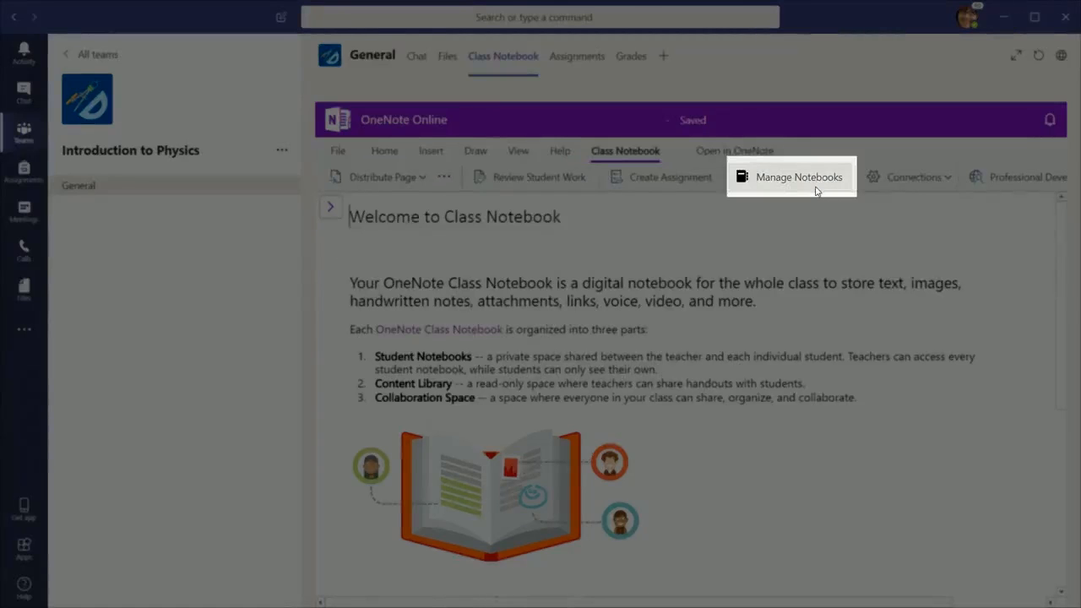
left_click(816, 191)
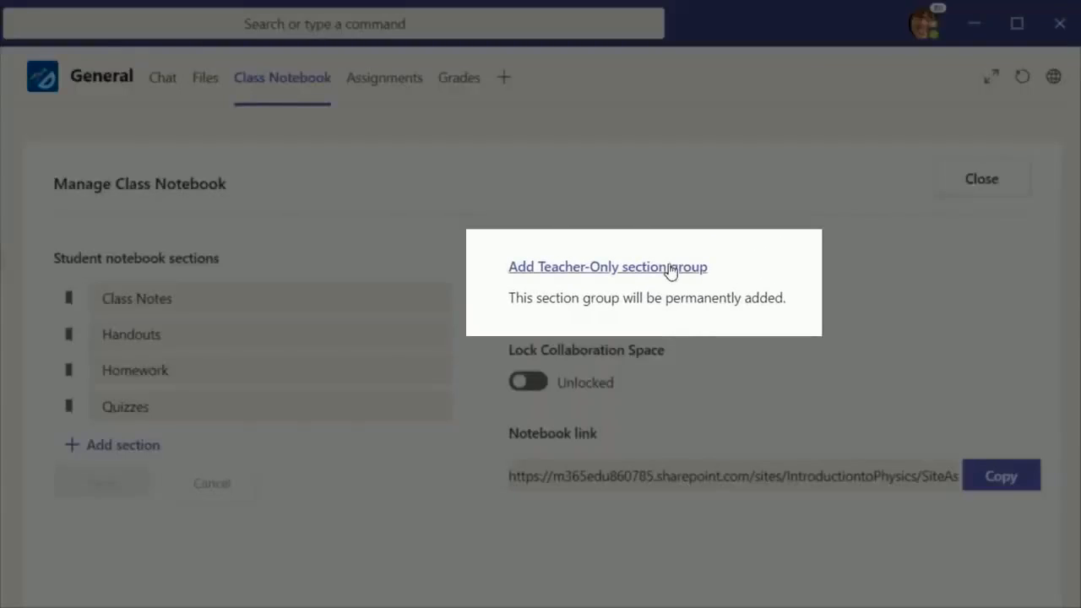
left_click(670, 267)
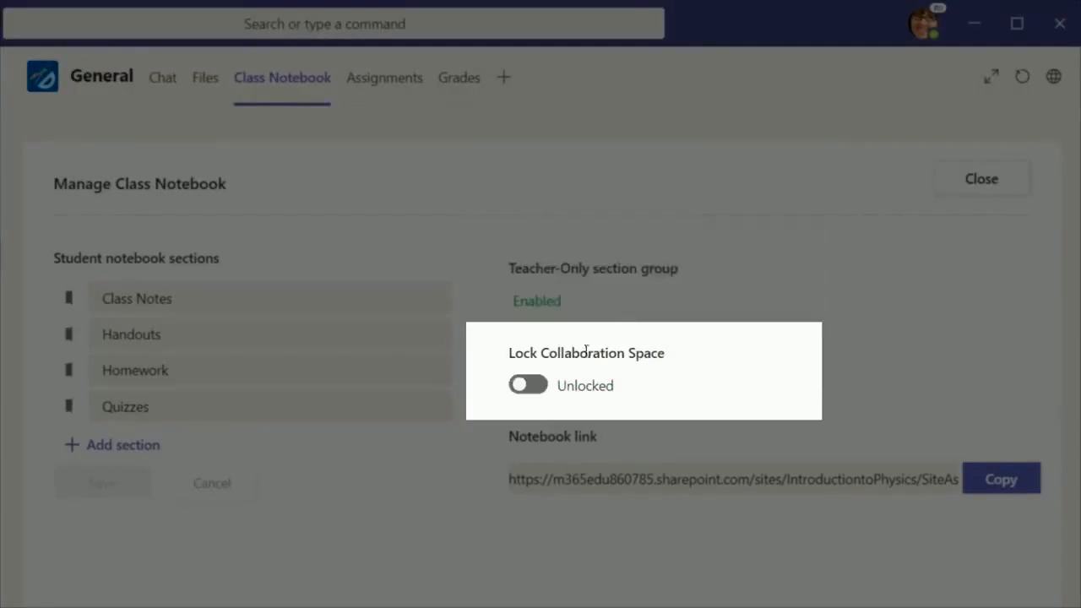
left_click(543, 393)
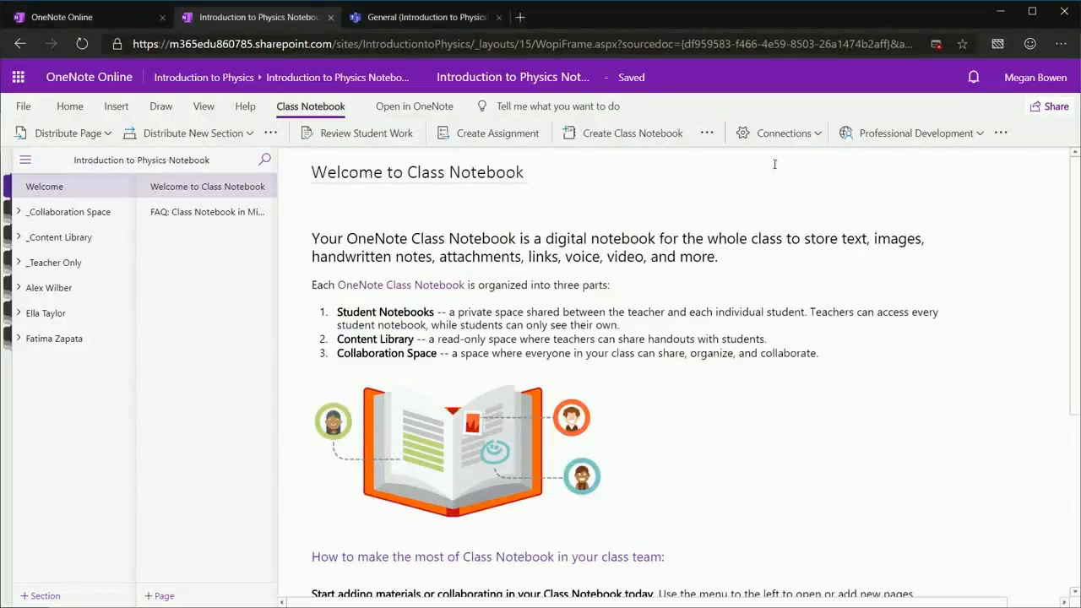
- In OneNote Online, open the Collaboration Space permissions of the Introduction to Physics Notebook
left_click(706, 132)
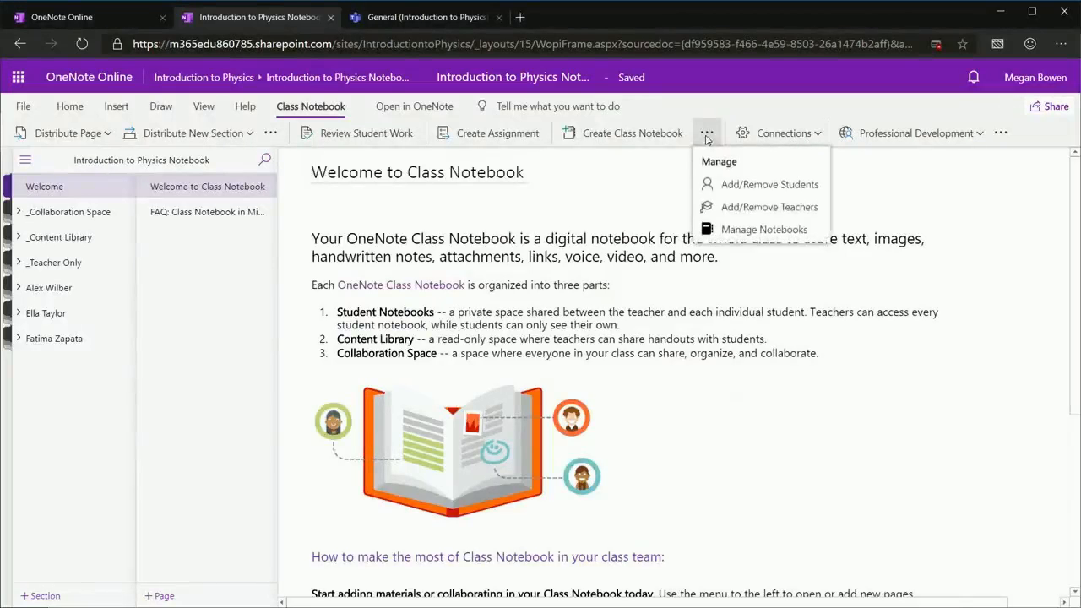
left_click(730, 237)
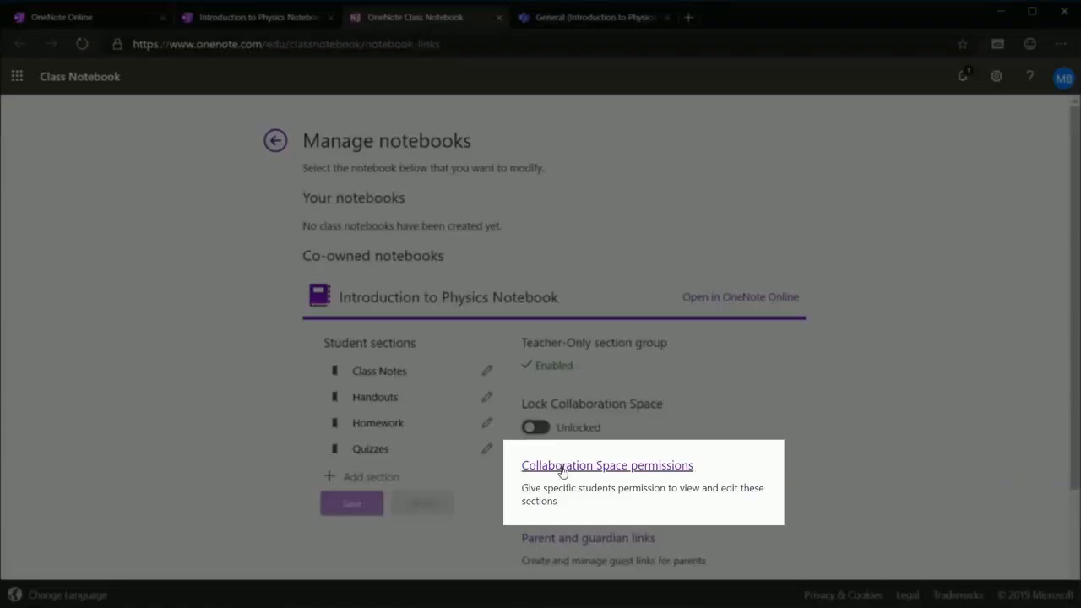
left_click(563, 469)
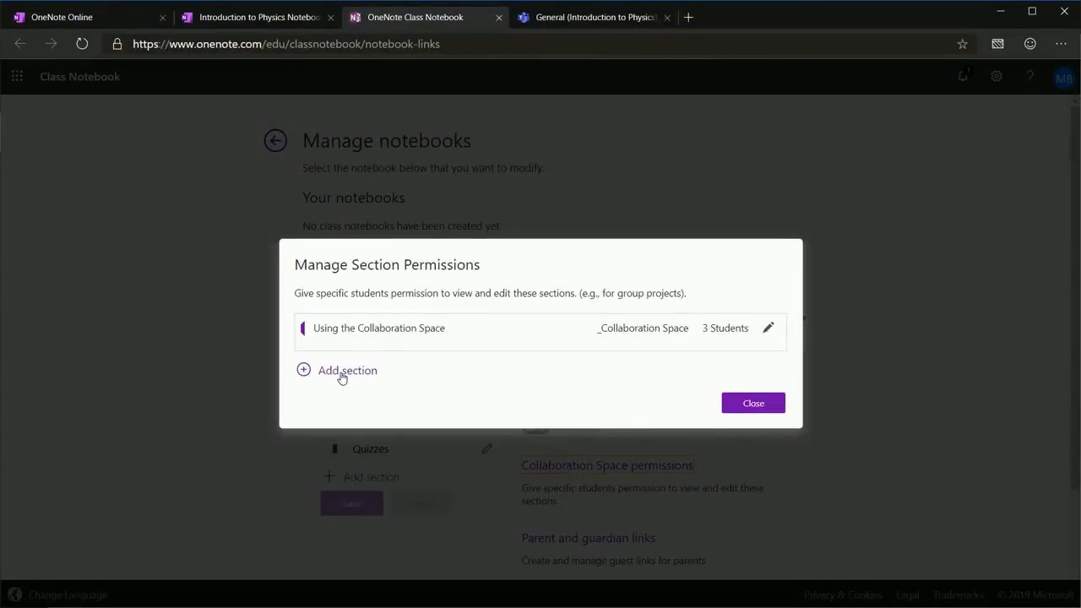
- Create a section named "Intro to Physics Lab 1" in _Collaboration Space with read and edit access for chosen students
left_click(342, 372)
type("Intro to Physics Lab 1")
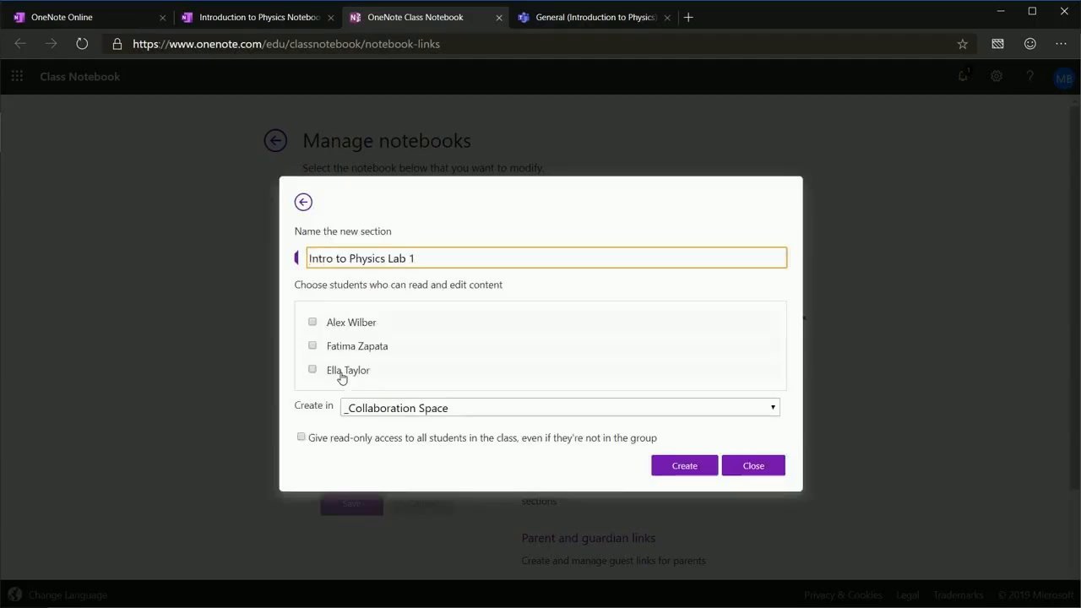
left_click(312, 346)
left_click(313, 322)
left_click(695, 472)
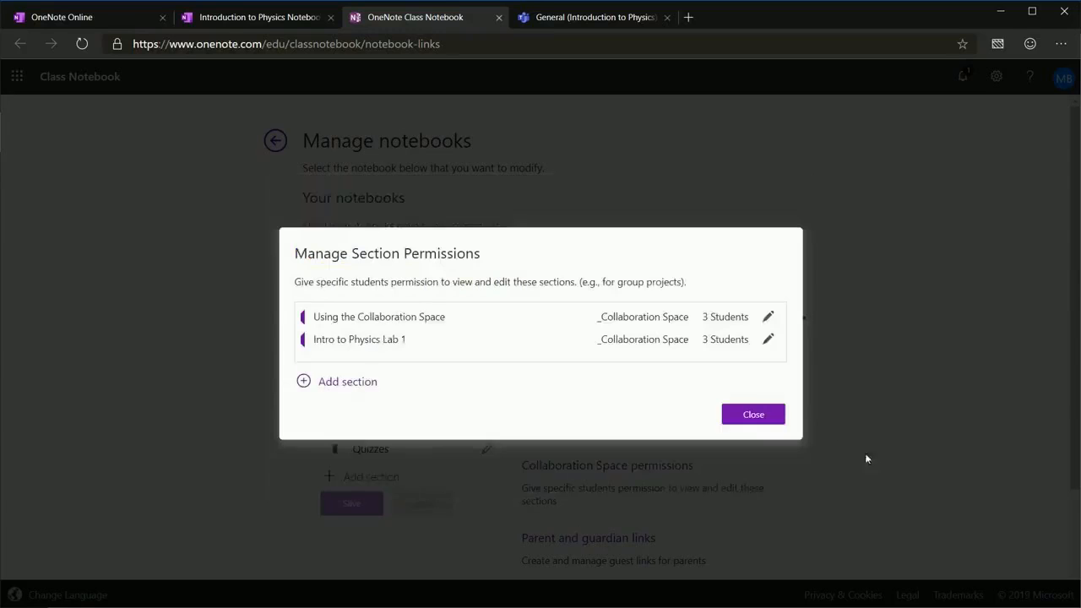
left_click(772, 417)
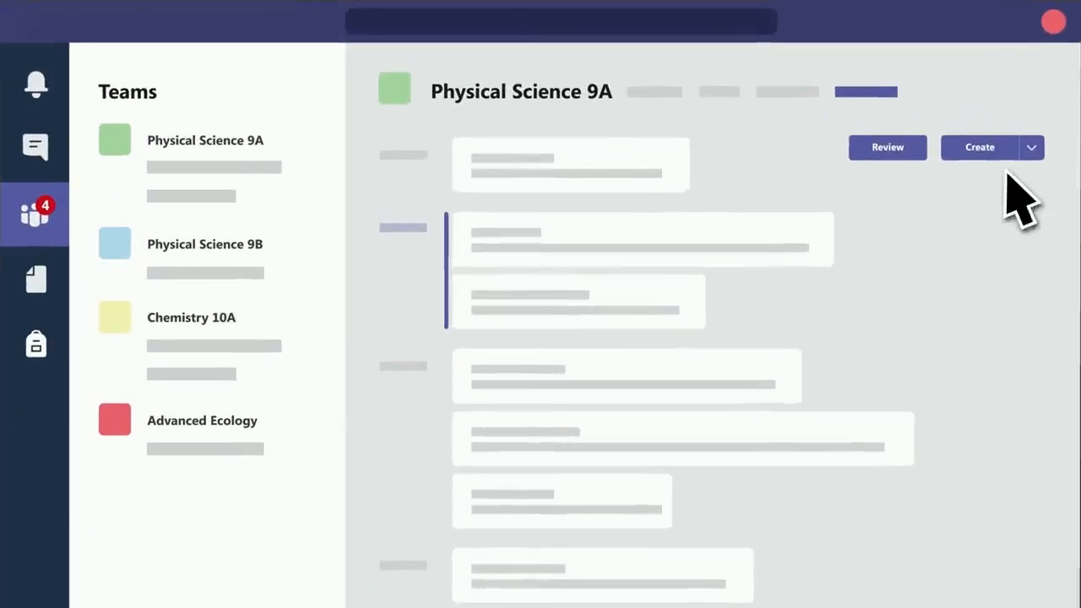
- Create a new quiz in Physical Science 9A from the Oceans Assessment form and assign it
left_click(1035, 147)
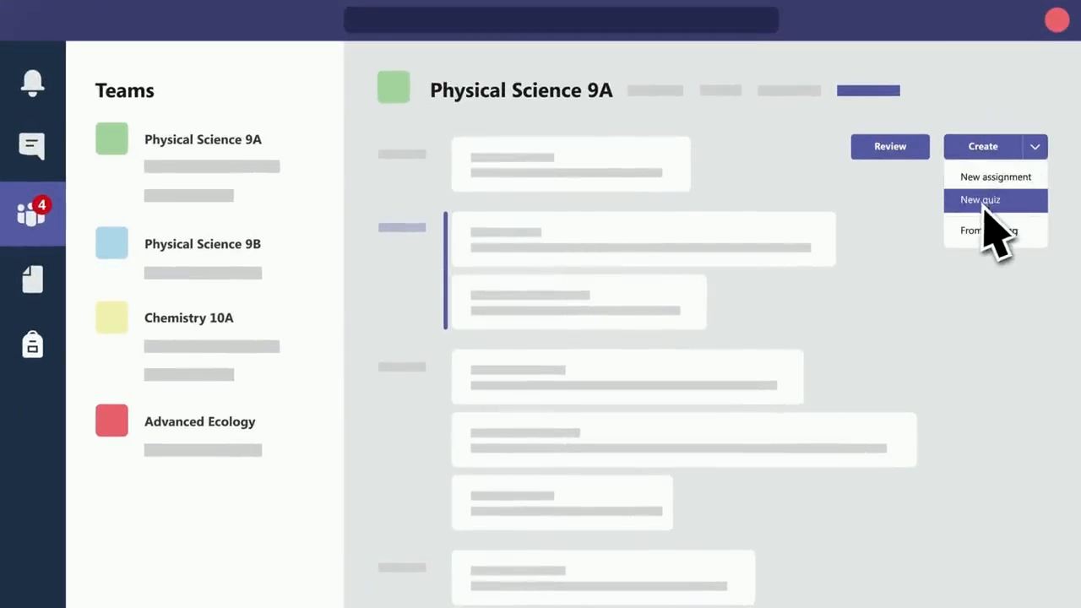
left_click(982, 205)
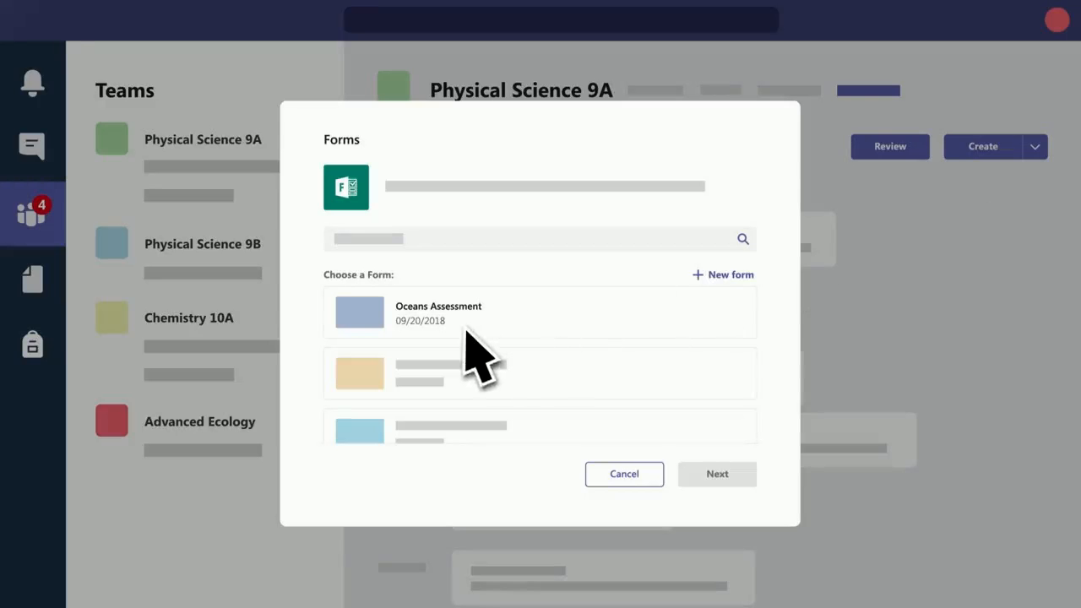
left_click(465, 332)
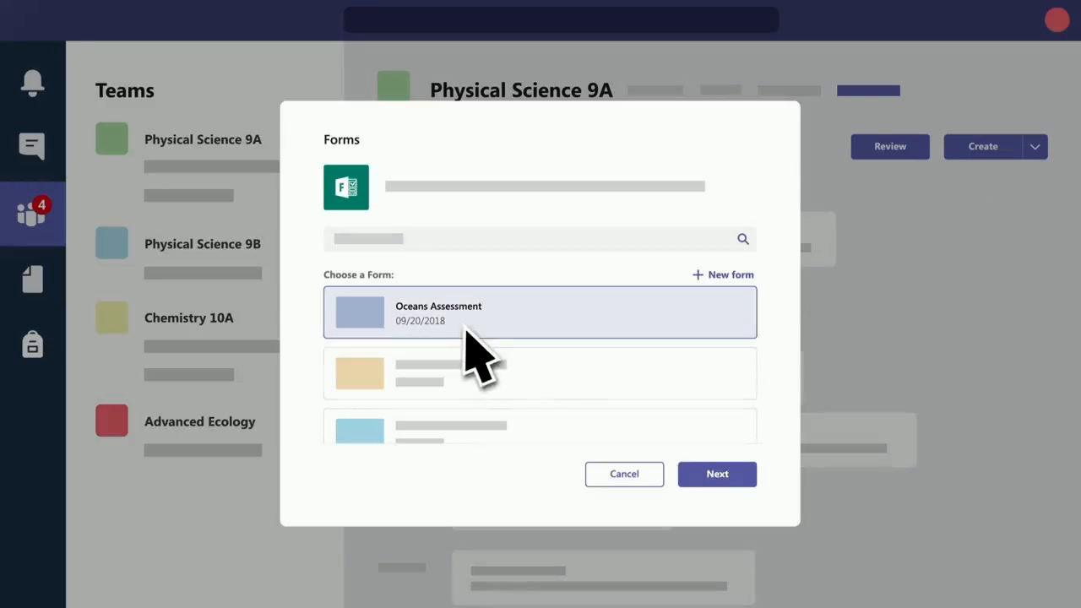
left_click(717, 474)
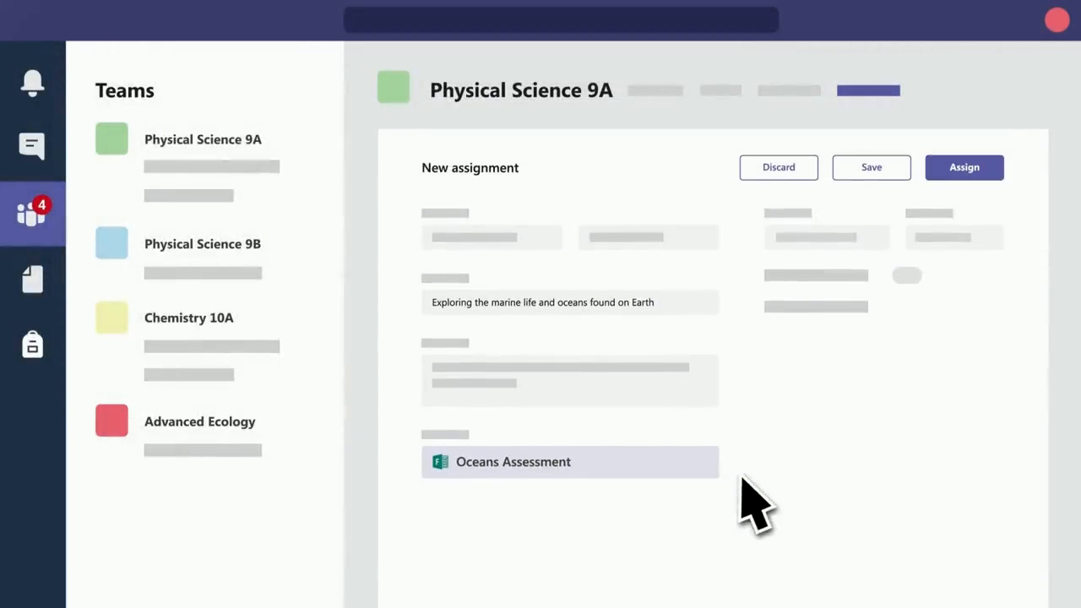
left_click(983, 168)
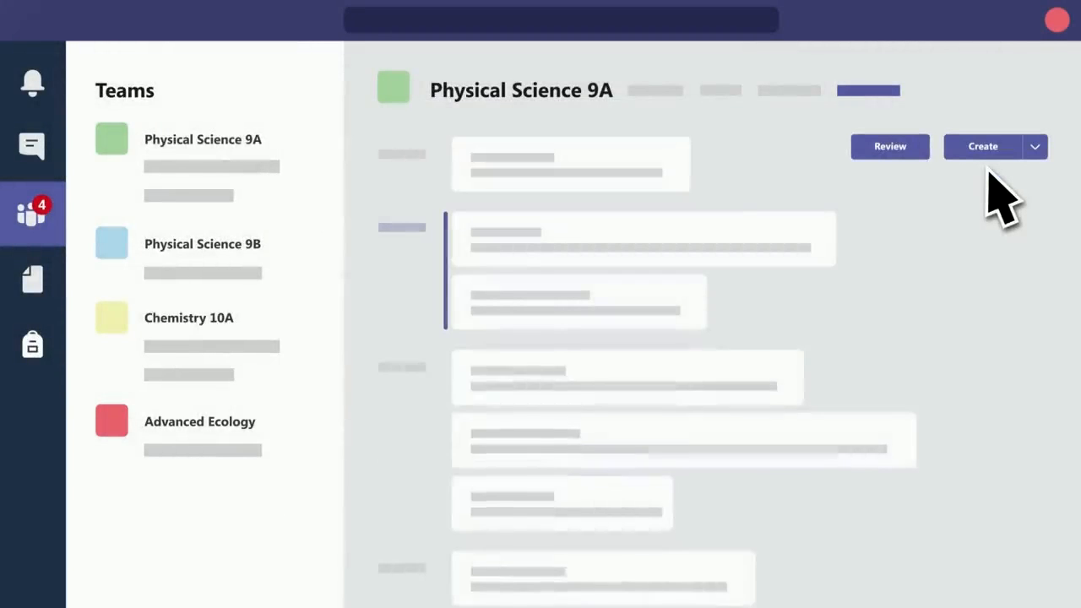